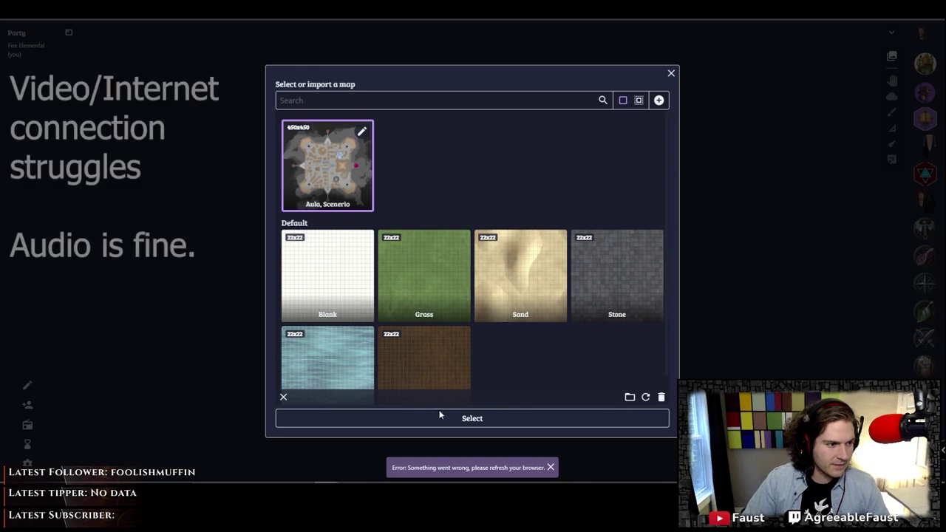
Step: Pick the Aula, Scenerio map in the map picker and place it on the table
left_click(496, 420)
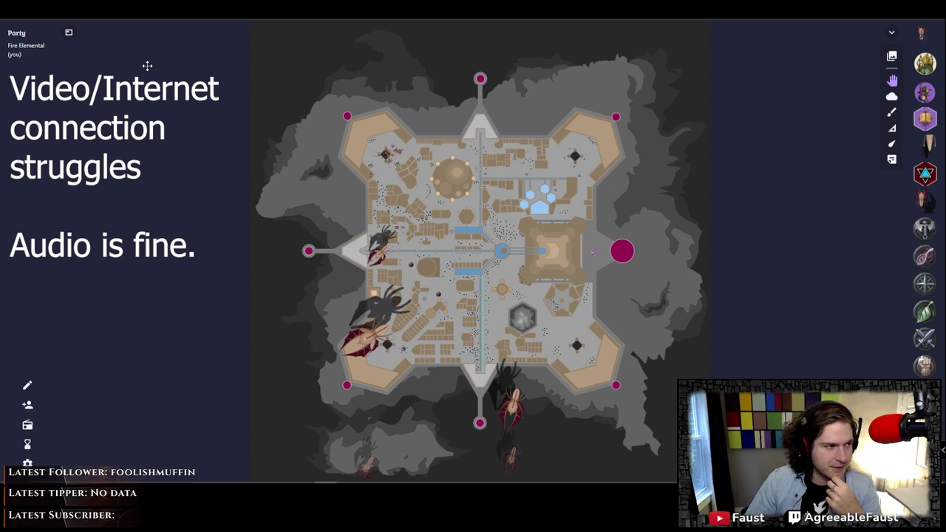
Step: Switch to the Illumian seige Google Doc and scroll to its Western Library section
key("alt+Tab")
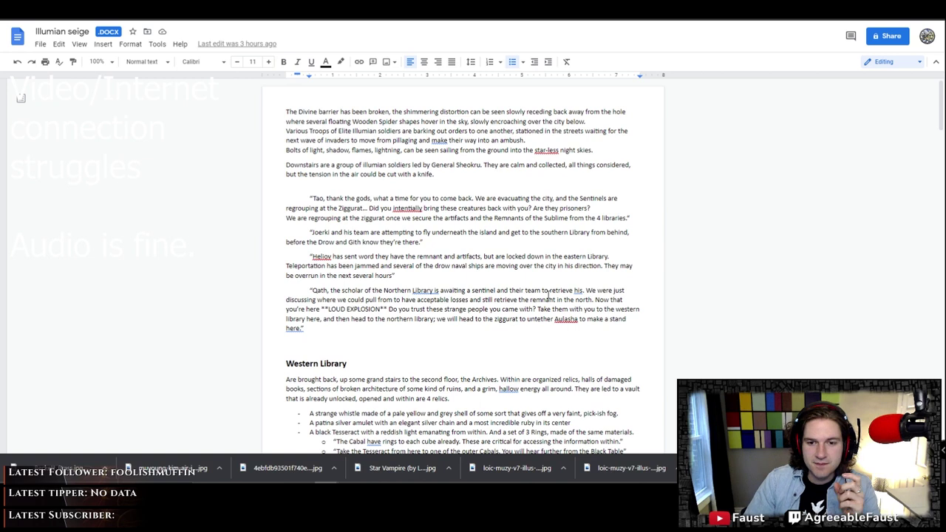
scroll(549, 295, "down", 3)
scroll(414, 185, "up", 3)
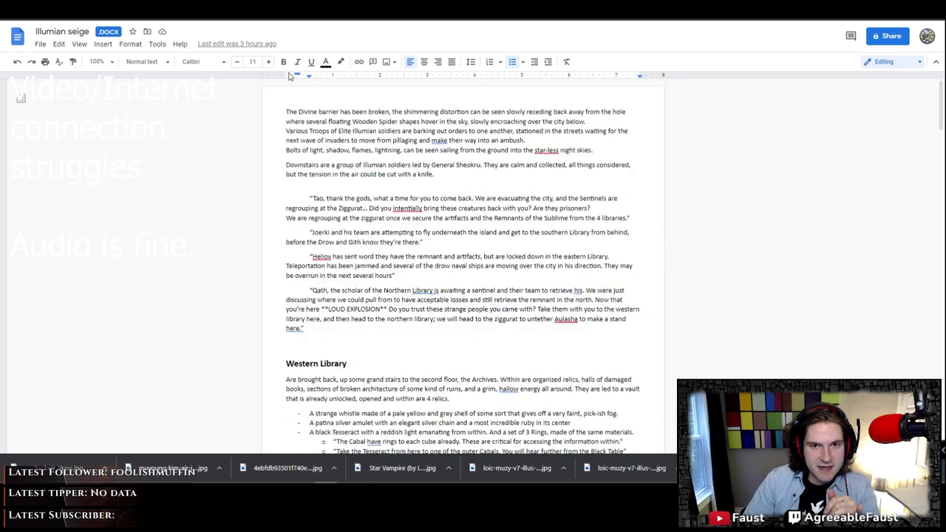
scroll(291, 77, "down", 2)
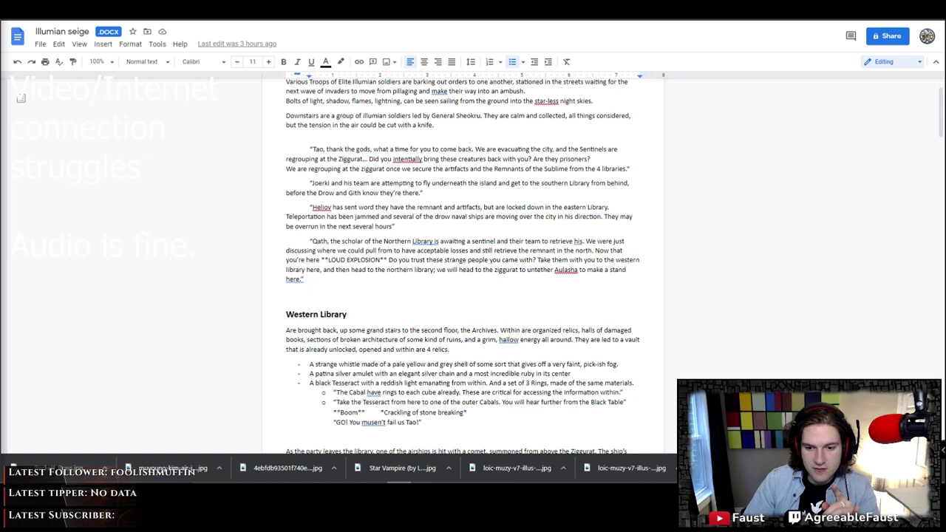
mouse_move(399, 484)
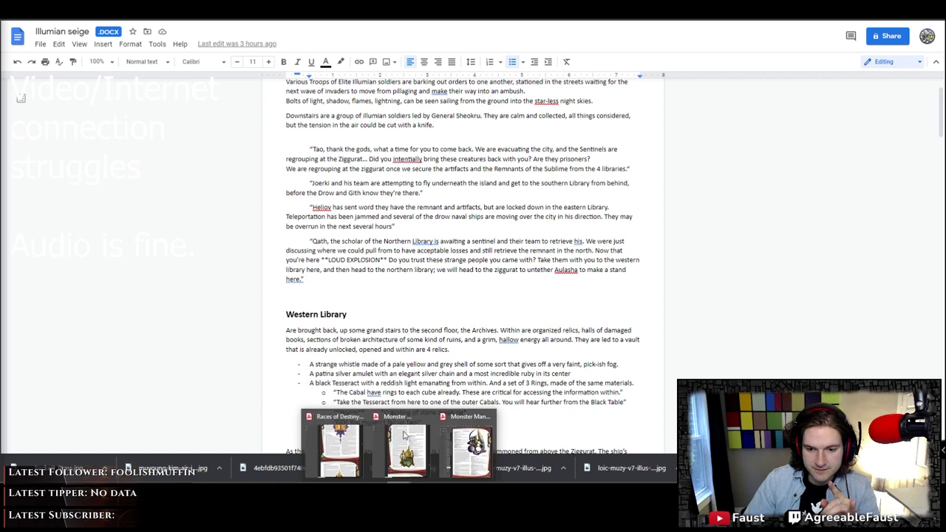
left_click(405, 436)
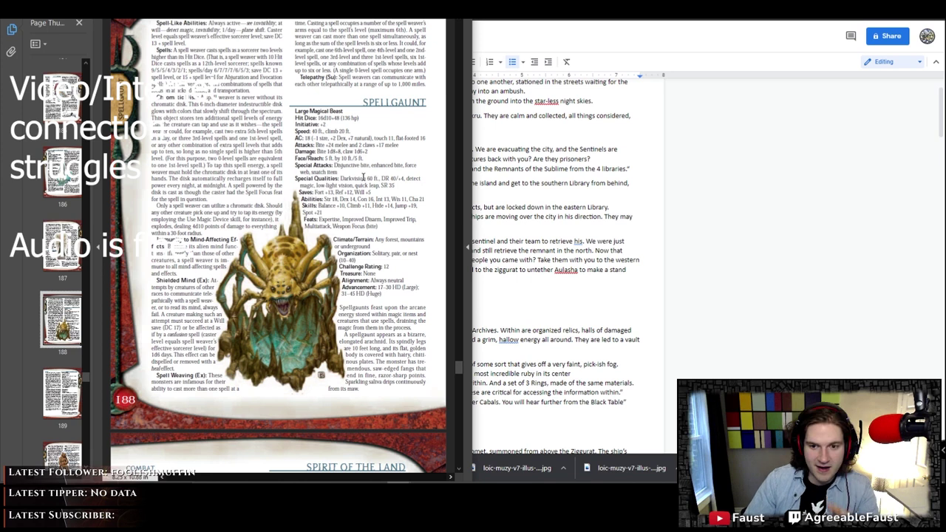
key("alt+Tab")
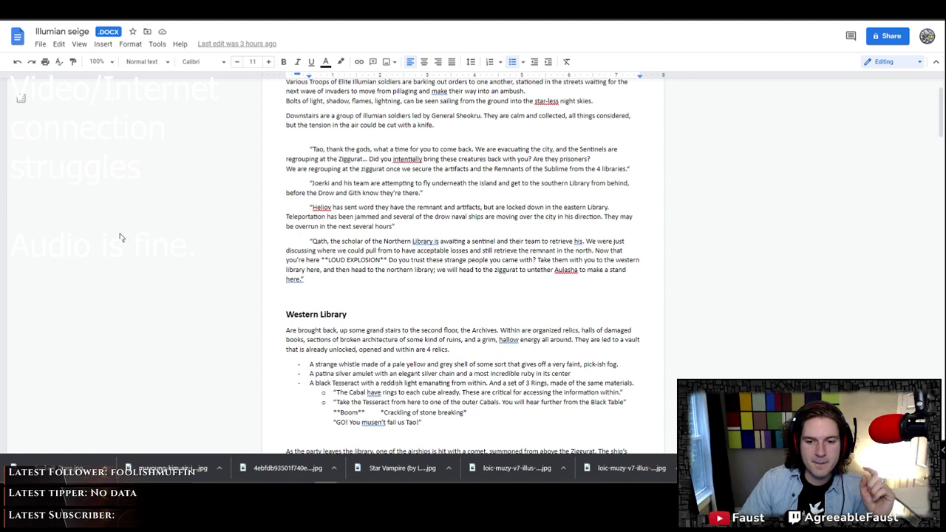
Step: Return to the battle map and zoom in on the fortress's top-left hidden token
scroll(121, 237, "down", 2)
key("ctrl+Tab")
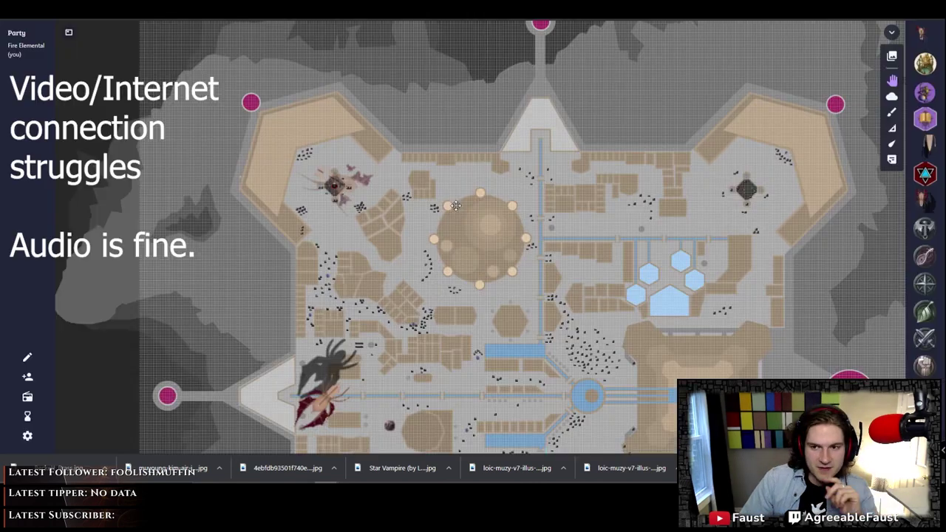
scroll(456, 205, "down", 3)
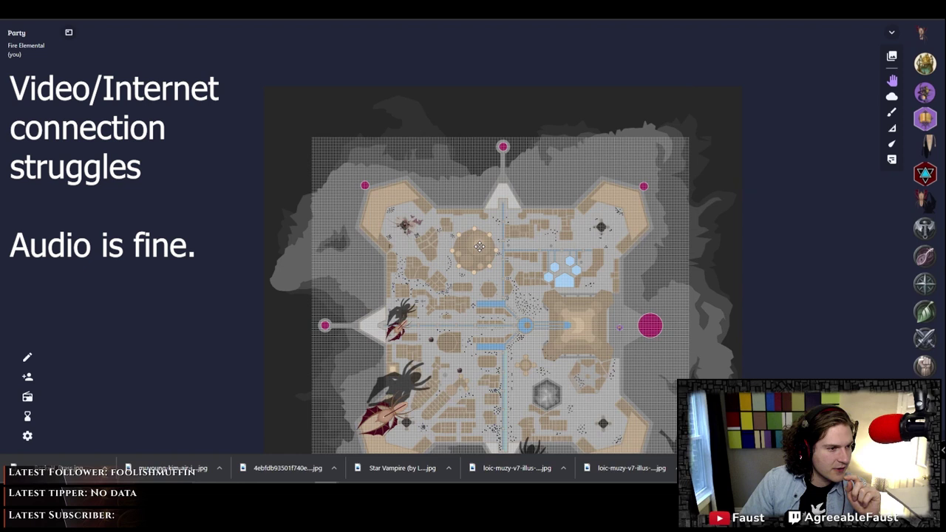
left_click_drag(479, 246, 466, 221)
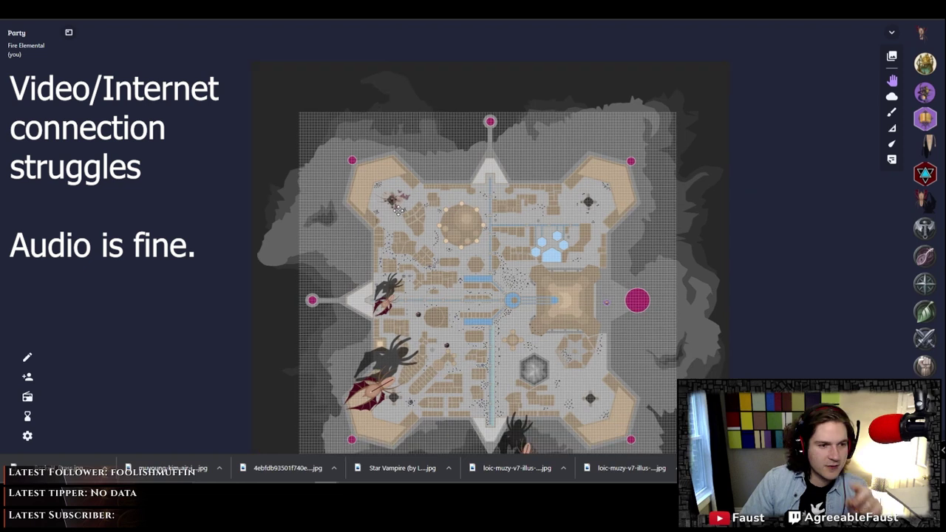
scroll(398, 209, "up", 3)
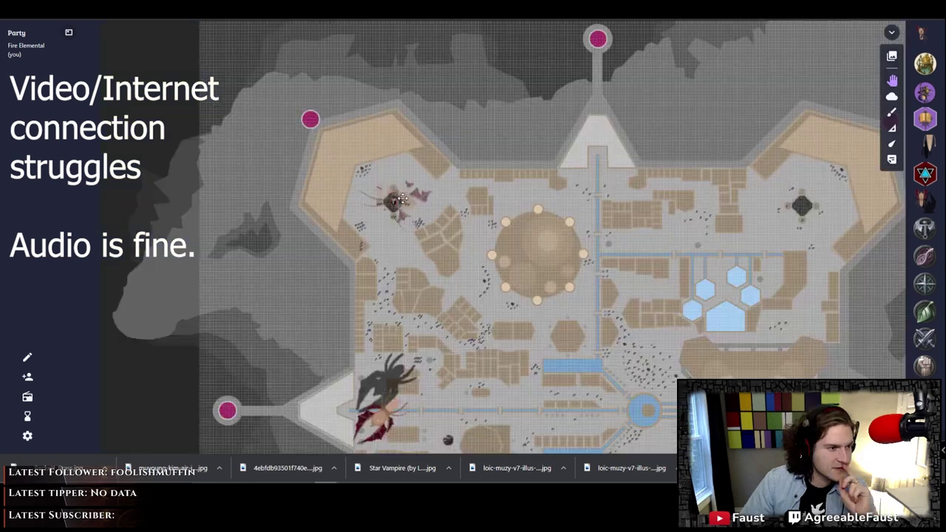
scroll(400, 198, "up", 5)
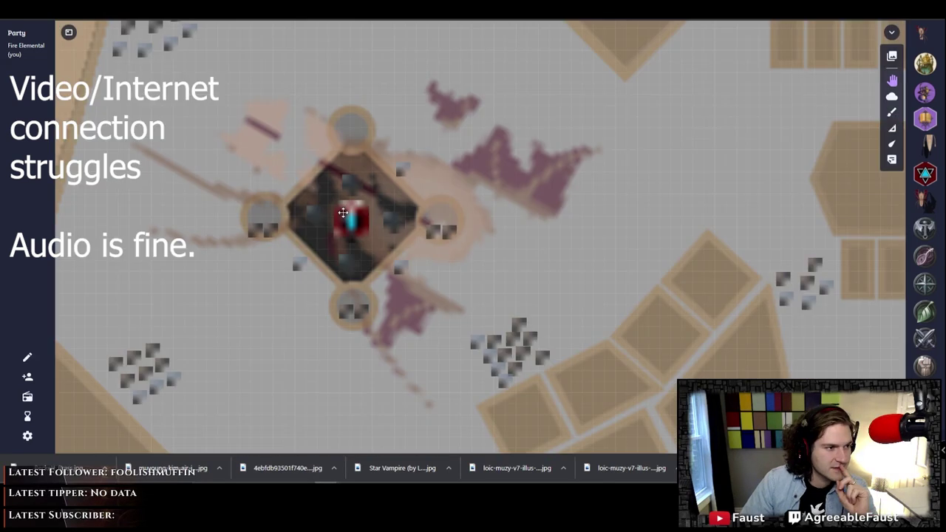
Step: Turn the top-left token's visibility on so players can see it
left_click(343, 213)
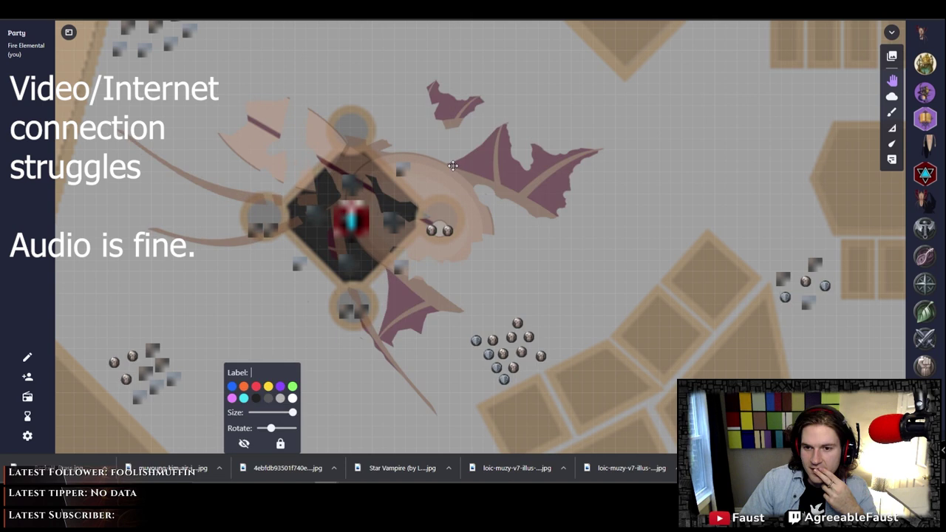
left_click(244, 443)
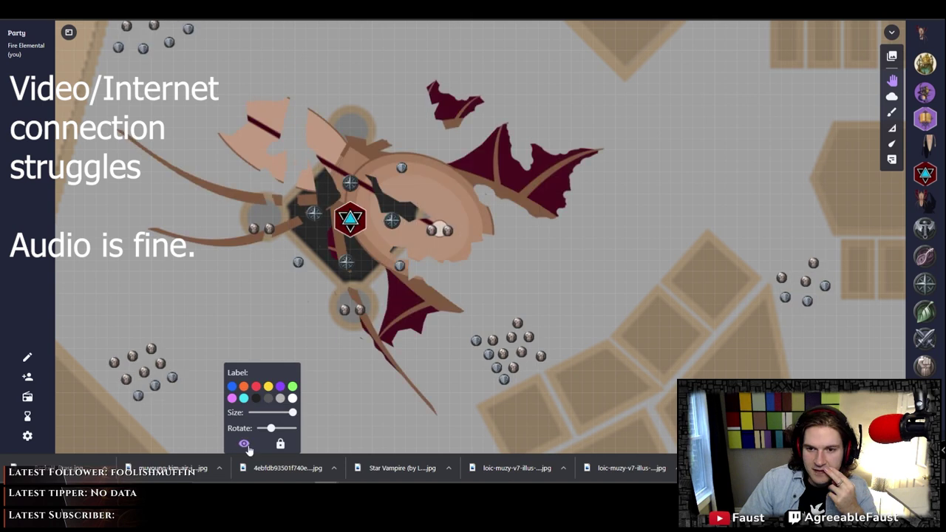
scroll(391, 226, "down", 3)
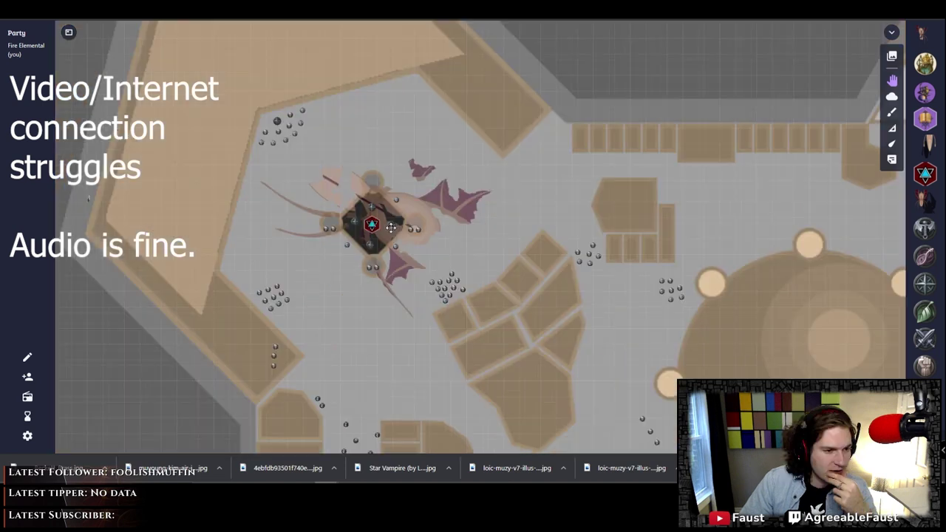
scroll(394, 219, "down", 2)
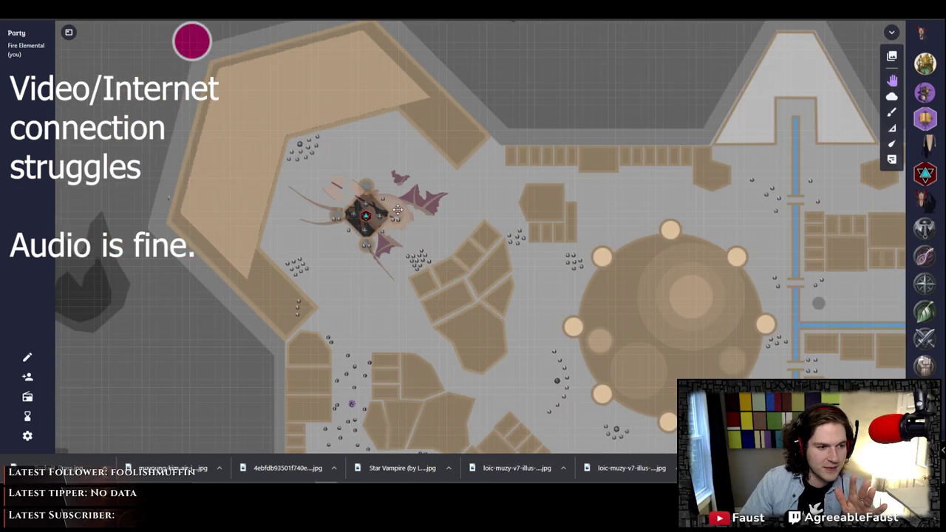
scroll(397, 211, "down", 1)
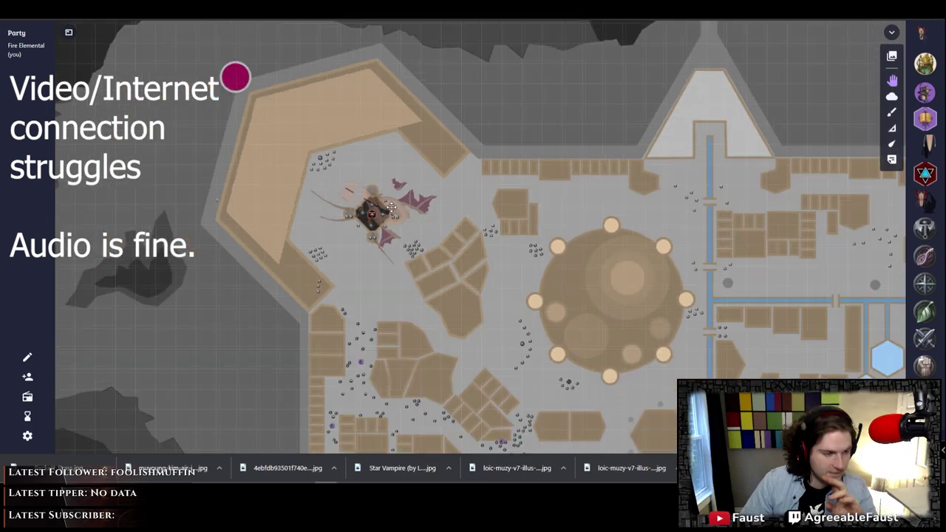
scroll(391, 206, "down", 3)
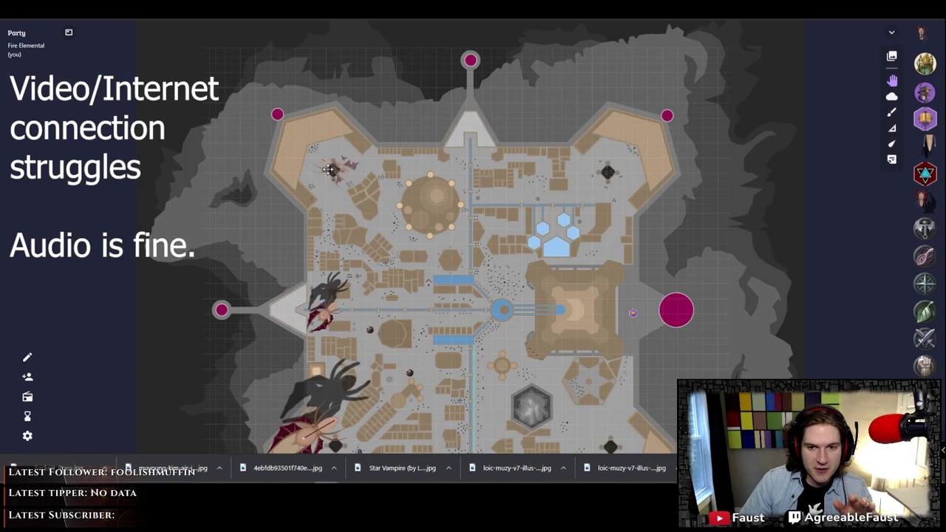
Step: Drag the red hexagon token off the wreck onto the open ground north-west of it
scroll(330, 169, "up", 5)
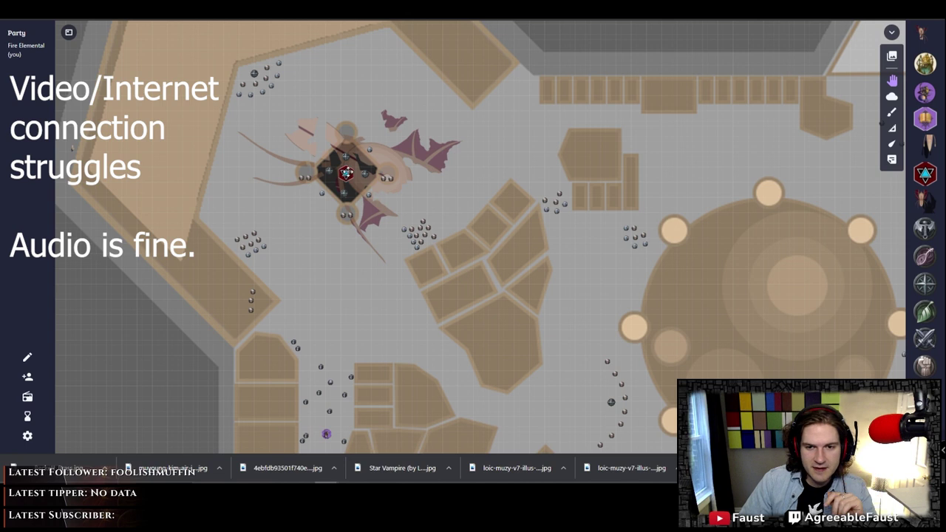
left_click_drag(347, 173, 377, 190)
scroll(377, 190, "down", 5)
scroll(353, 284, "up", 5)
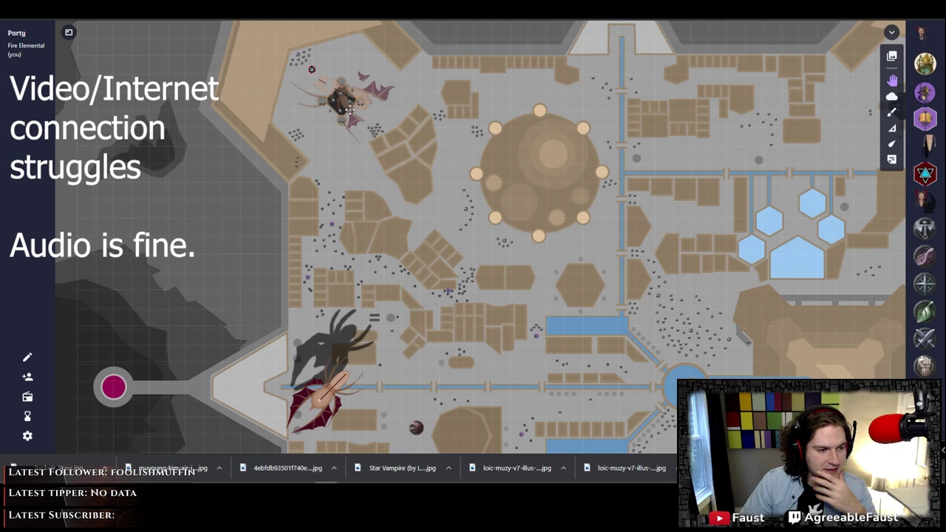
scroll(350, 109, "up", 3)
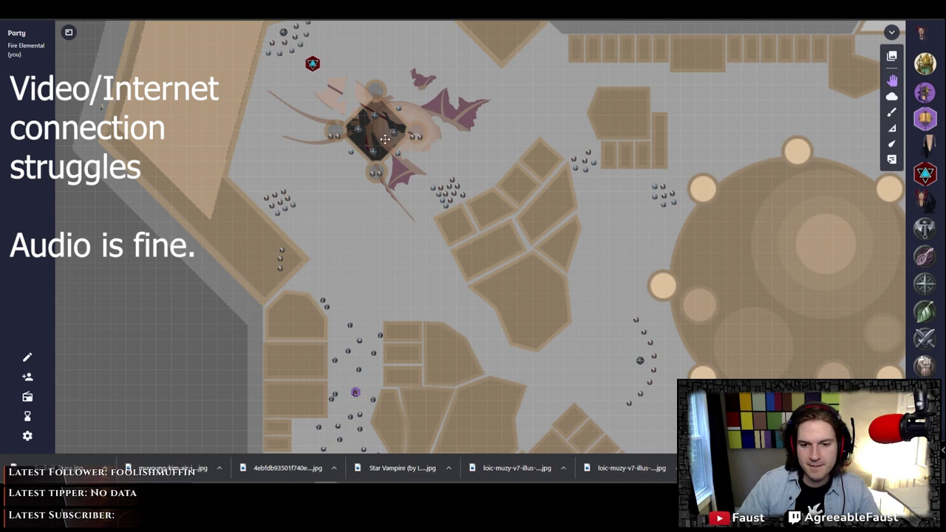
scroll(385, 139, "down", 3)
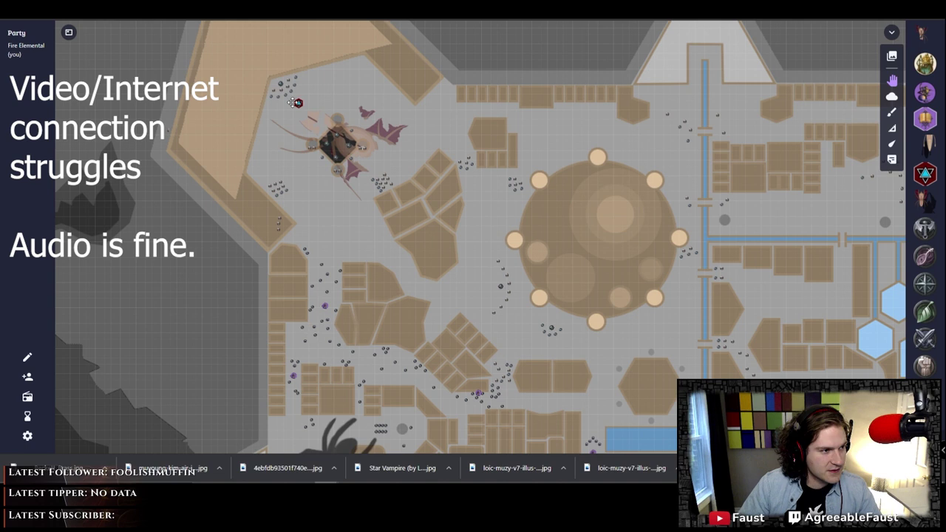
scroll(317, 118, "down", 5)
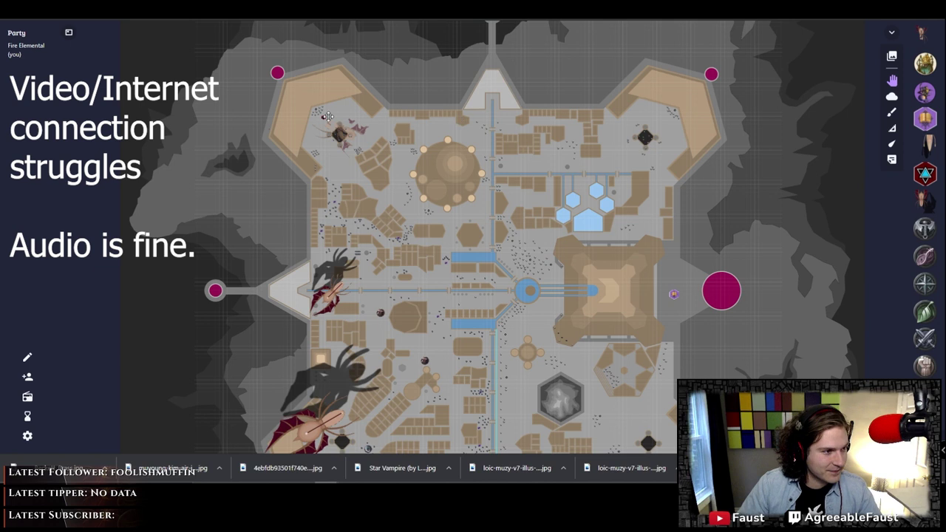
scroll(327, 116, "up", 4)
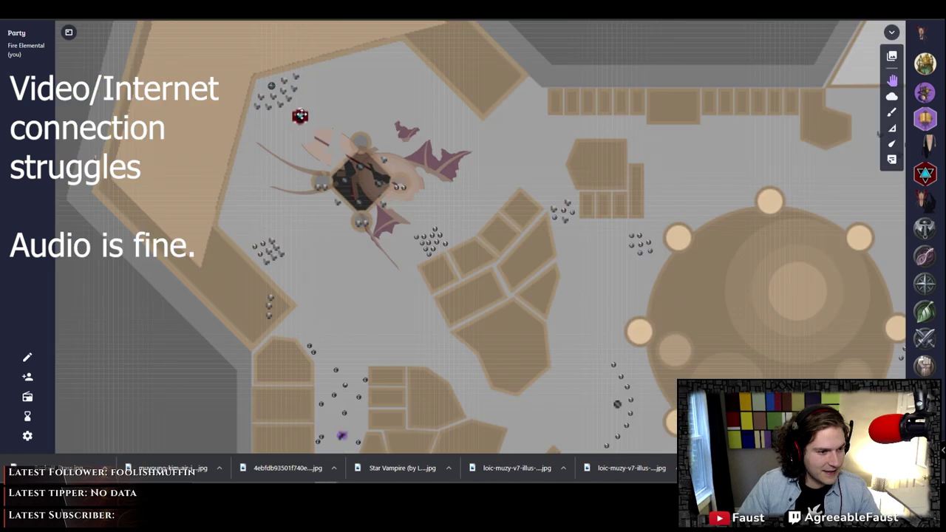
left_click_drag(300, 116, 793, 143)
left_click_drag(703, 162, 303, 160)
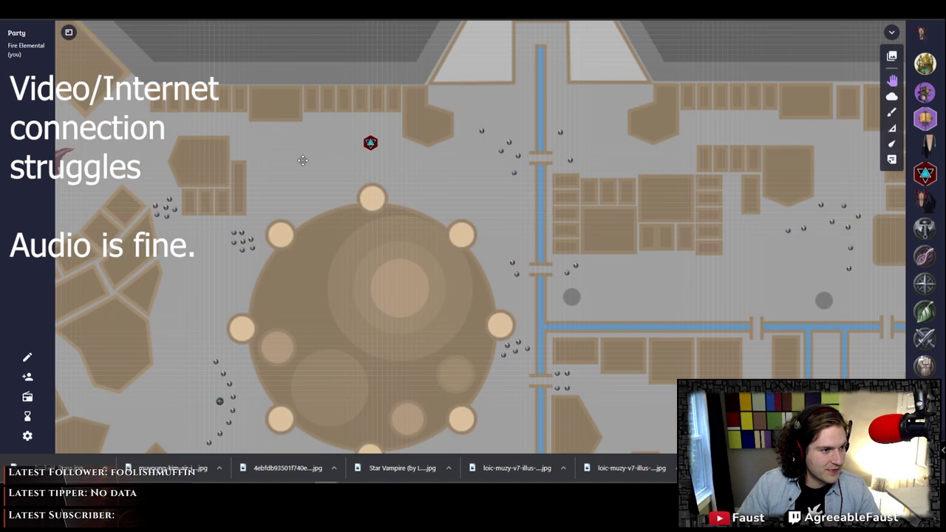
scroll(302, 160, "down", 5)
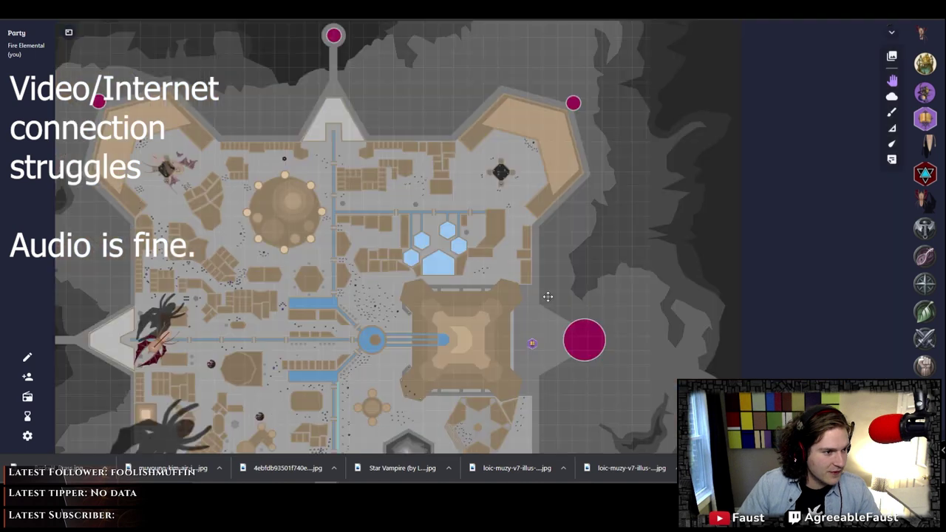
left_click_drag(548, 297, 555, 189)
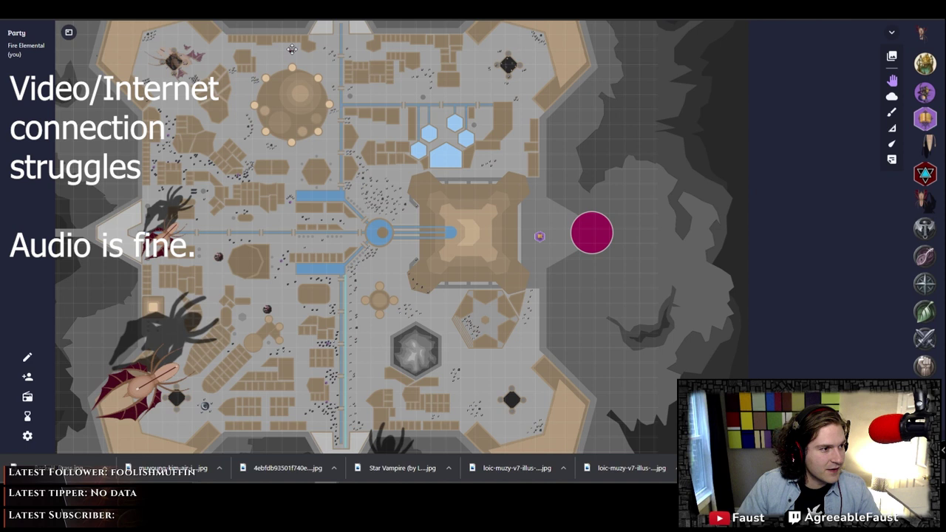
left_click_drag(292, 48, 533, 84)
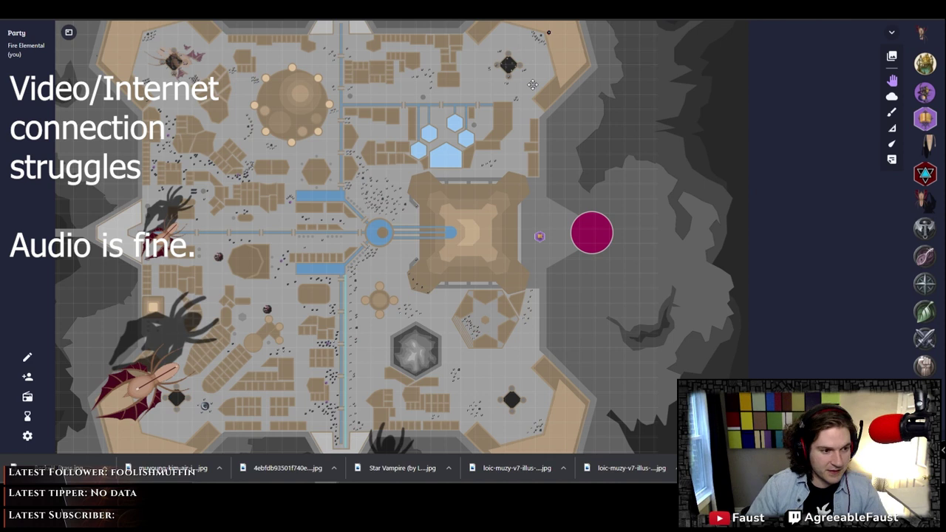
scroll(533, 84, "down", 2)
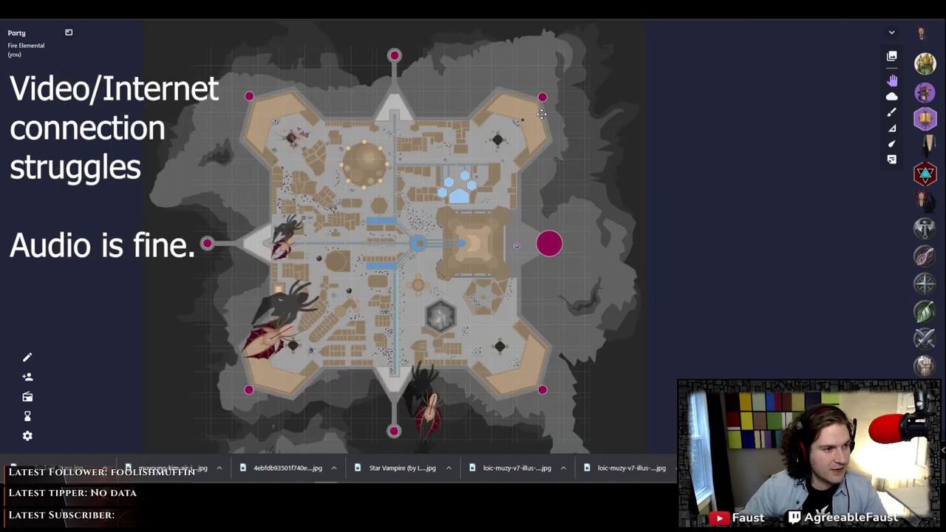
scroll(492, 119, "up", 3)
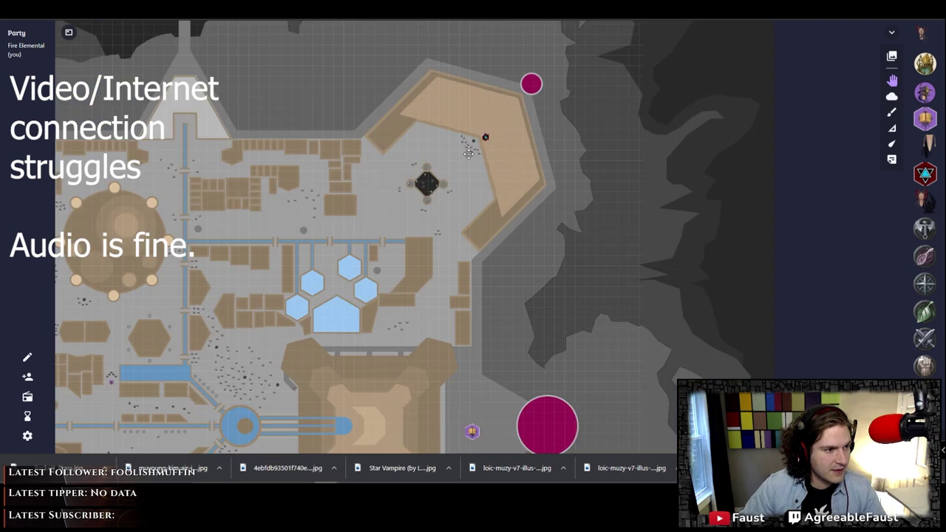
scroll(469, 153, "down", 3)
scroll(282, 352, "down", 2)
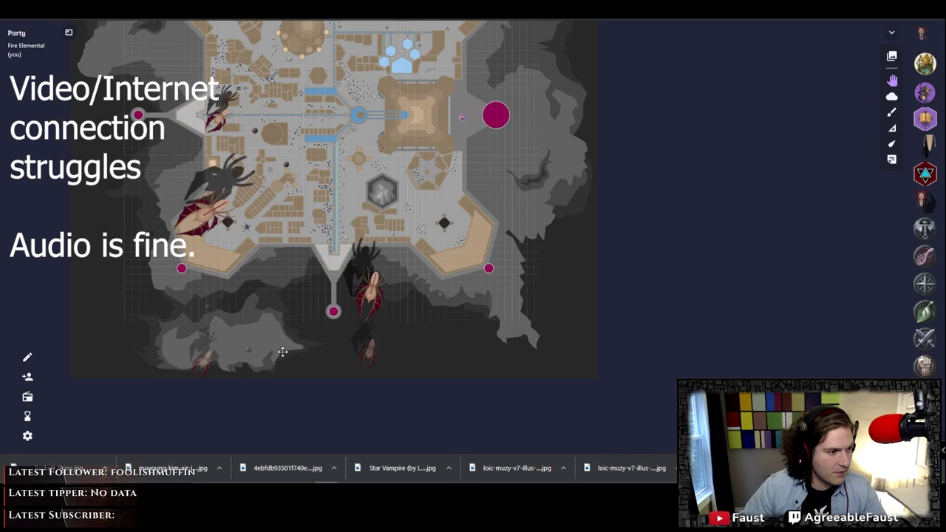
scroll(327, 249, "down", 2)
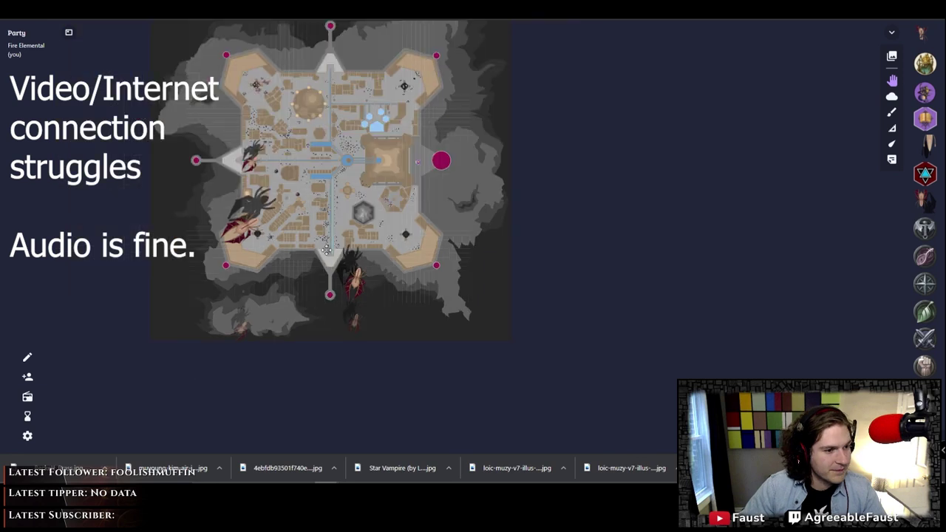
scroll(426, 129, "up", 3)
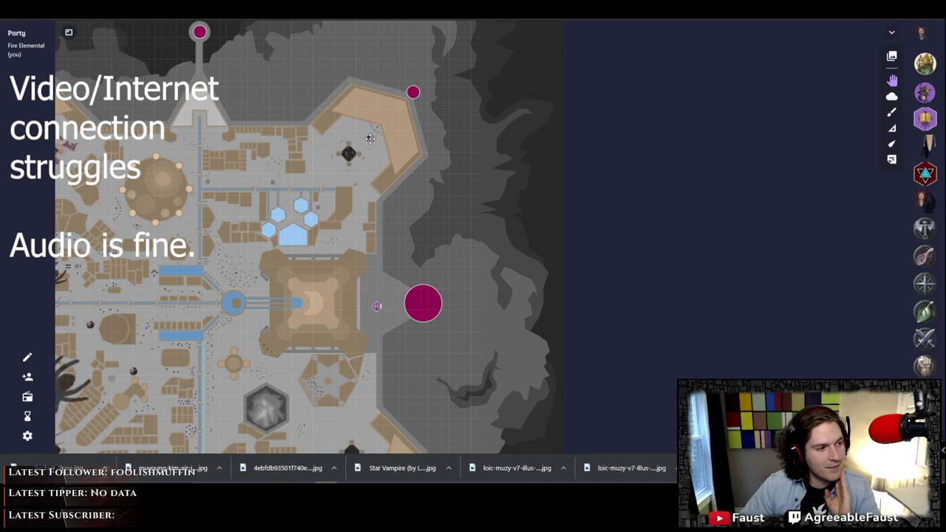
scroll(370, 139, "up", 1)
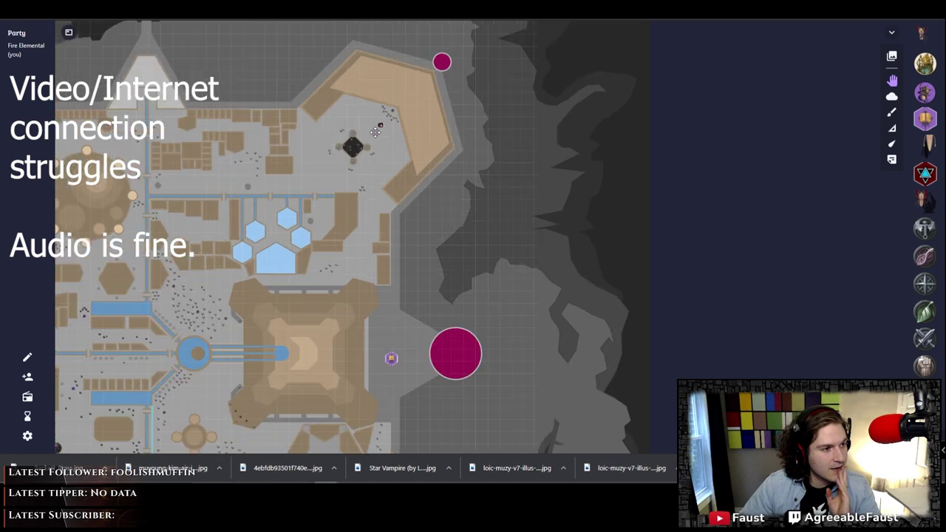
Step: Place the small dark token just west of the large magenta token
left_click_drag(375, 131, 399, 367)
left_click_drag(328, 432, 383, 363)
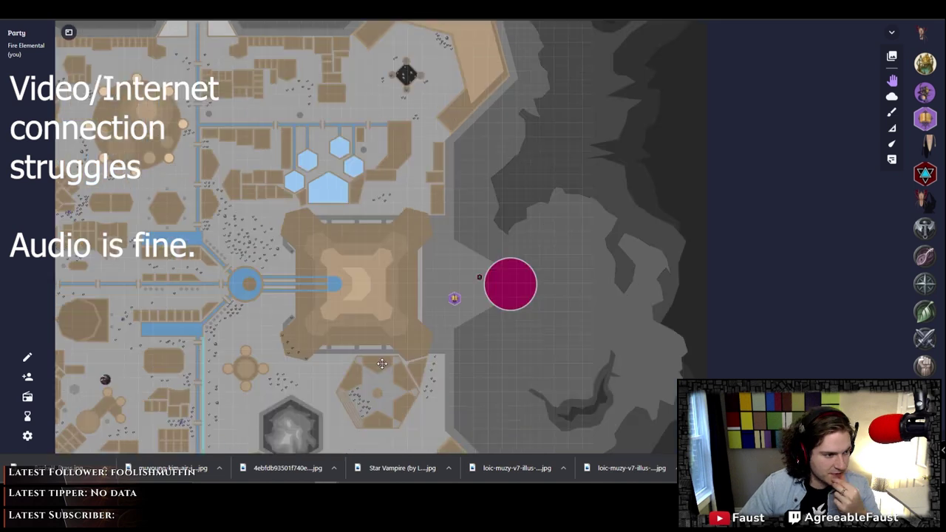
Step: Move the purple token to the central ziggurat's lower-left corner
left_click_drag(454, 297, 332, 323)
left_click_drag(160, 435, 261, 366)
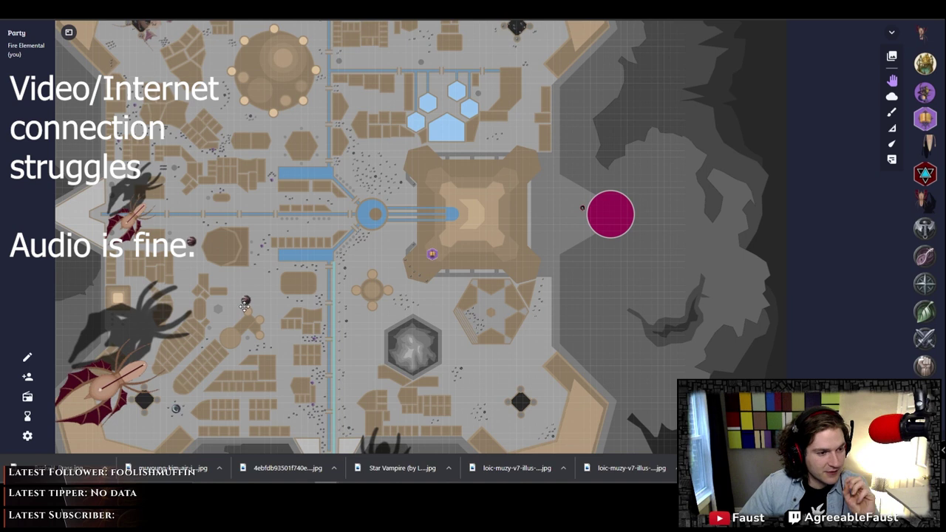
scroll(228, 172, "down", 2)
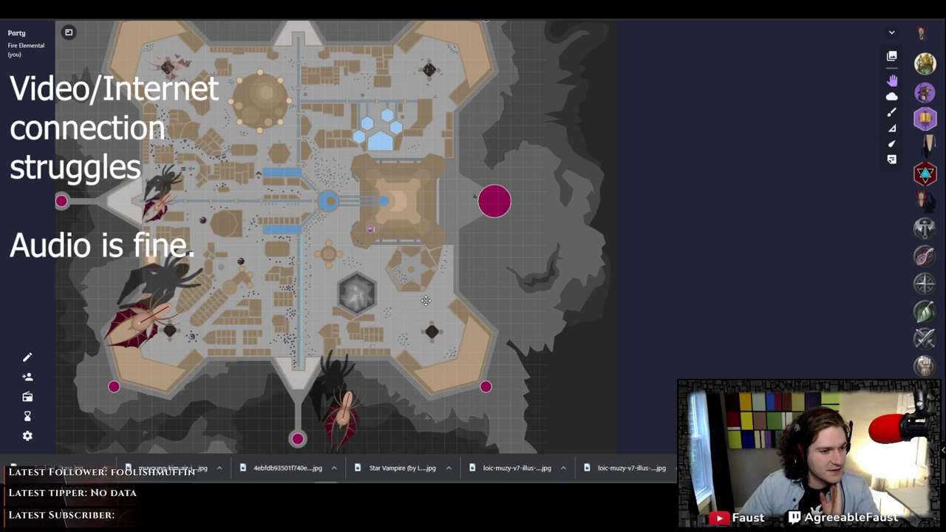
scroll(474, 198, "up", 3)
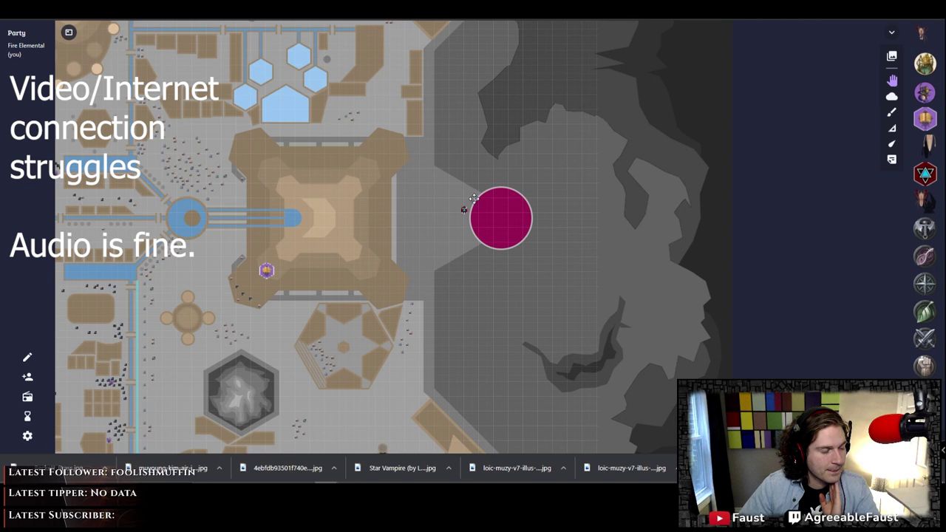
Step: Zoom around the magenta token, then fit the whole siege map into the view
scroll(474, 198, "up", 2)
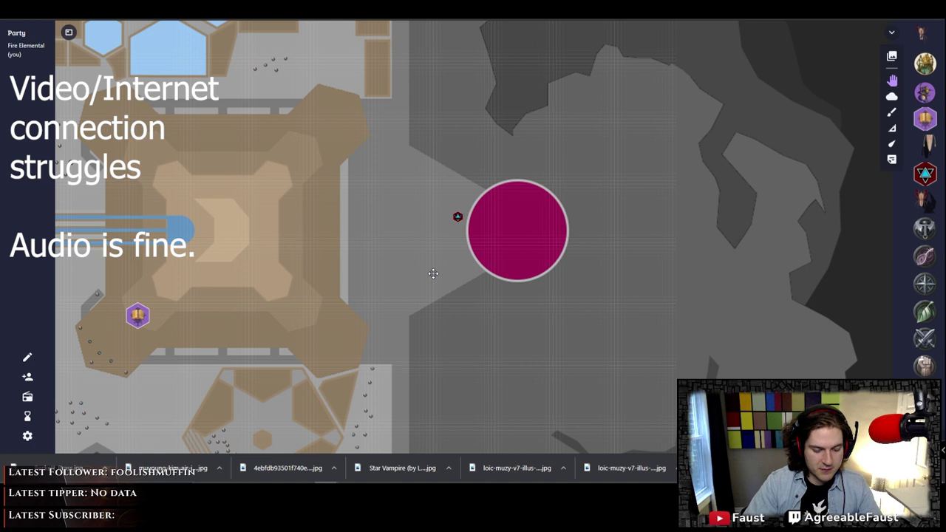
scroll(462, 178, "down", 3)
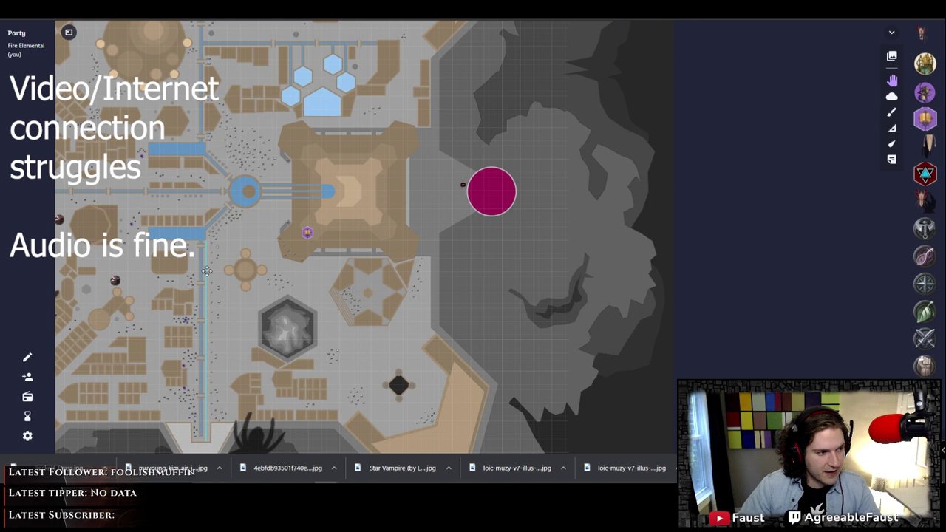
double_click(220, 435)
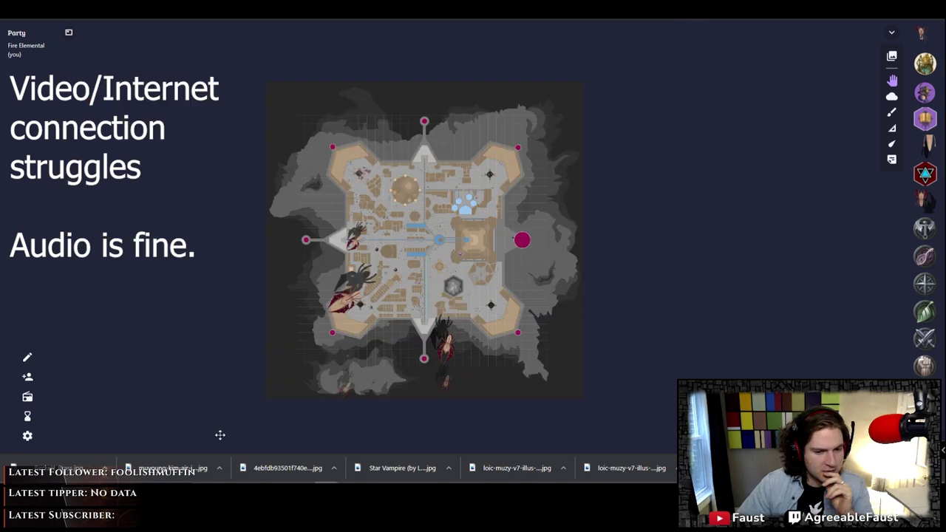
mouse_move(399, 503)
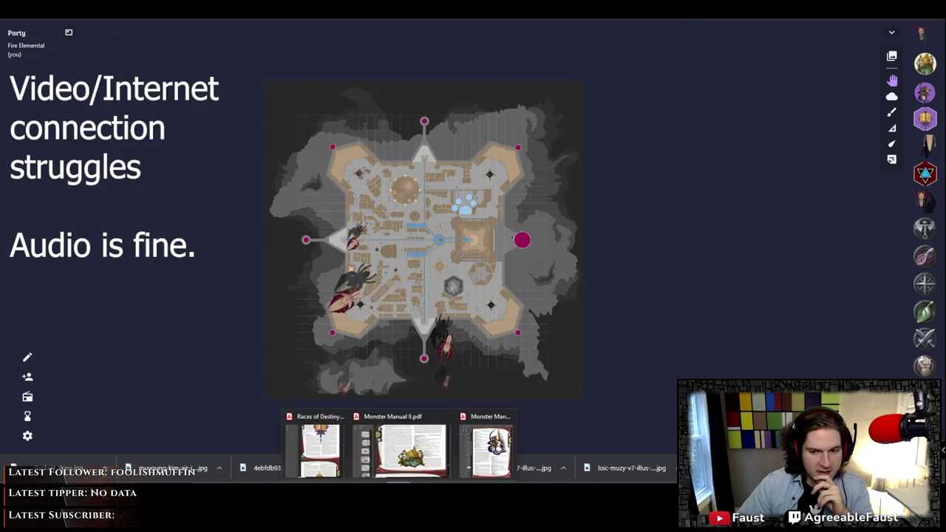
left_click(320, 447)
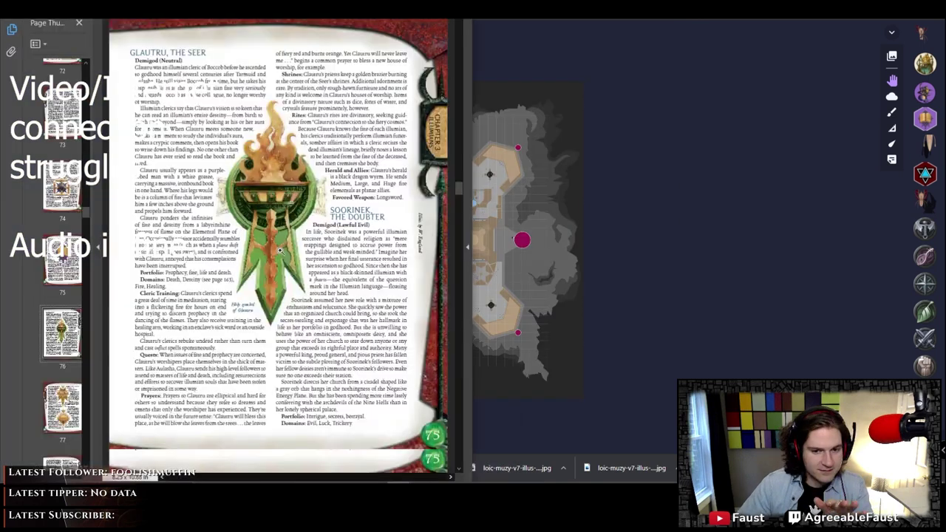
scroll(279, 252, "down", 3)
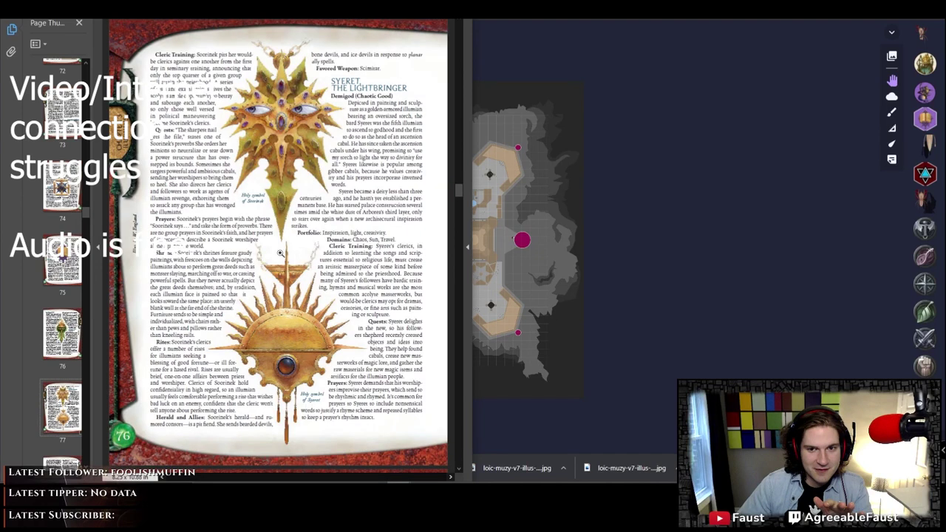
scroll(280, 254, "down", 3)
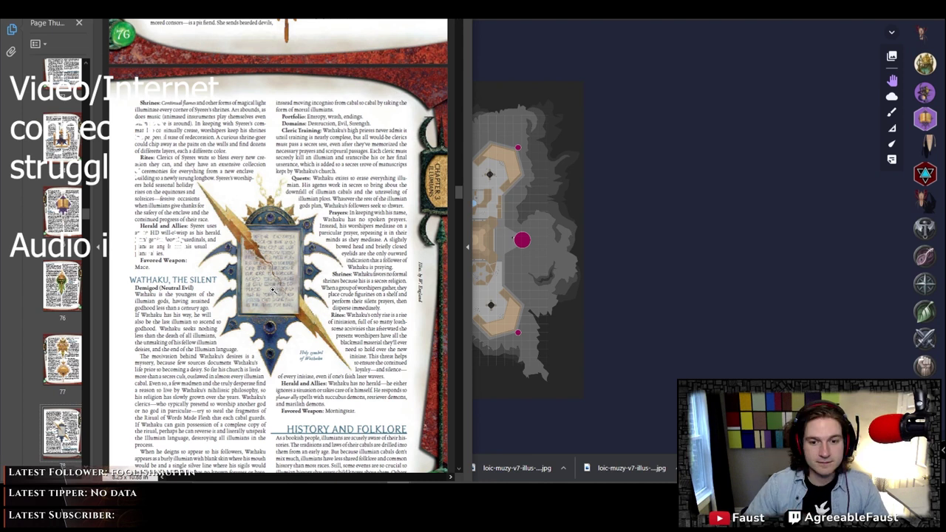
key("alt+Tab")
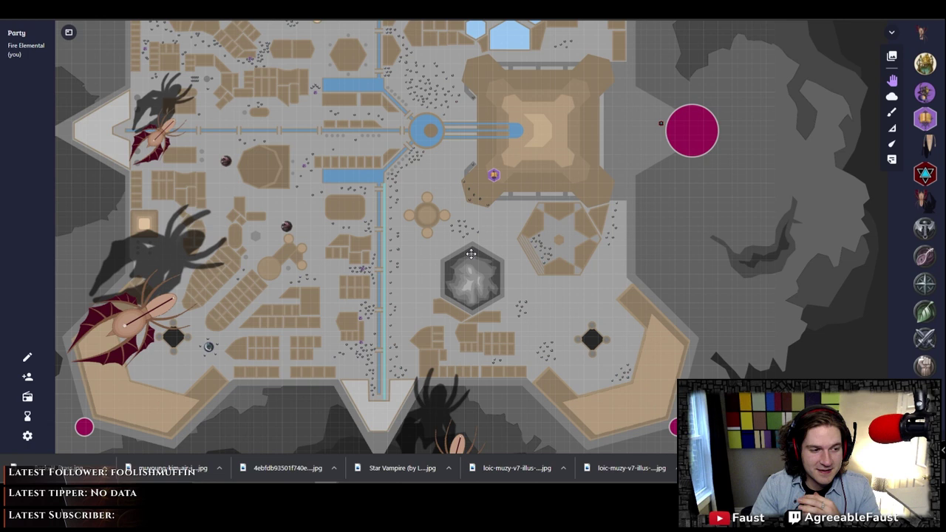
Step: Switch the browser to the Illumian seige notes tab in Google Docs
key("ctrl+Tab")
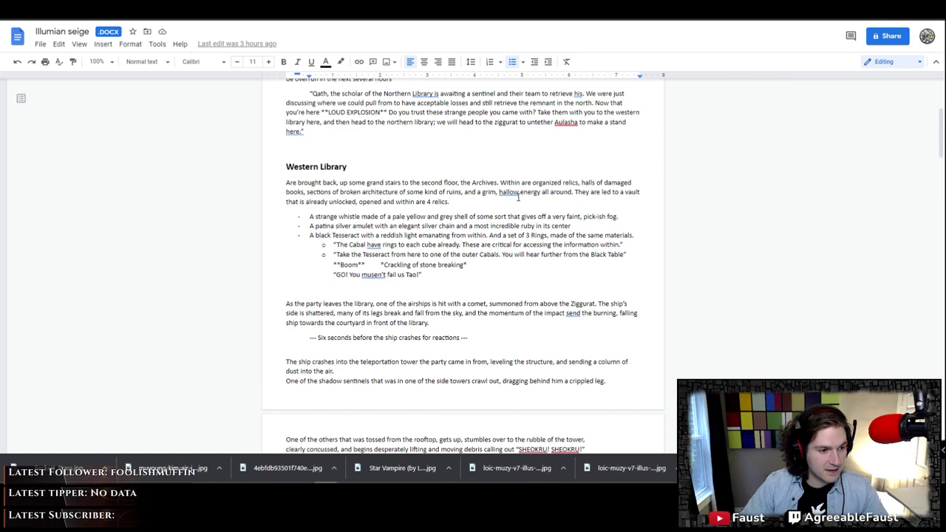
Step: On page 4, drag the metal airship picture below the ship-pursuit paragraph
scroll(518, 198, "down", 1)
scroll(678, 224, "down", 15)
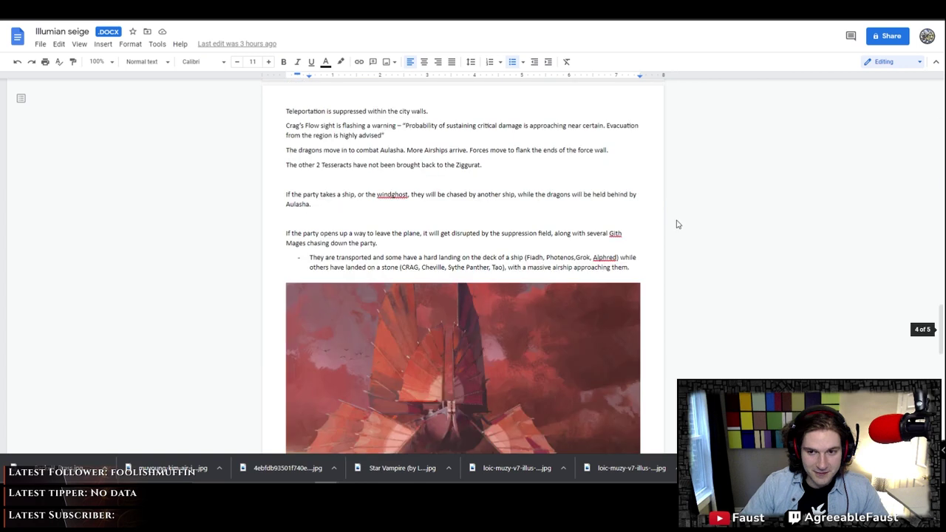
scroll(676, 225, "down", 1)
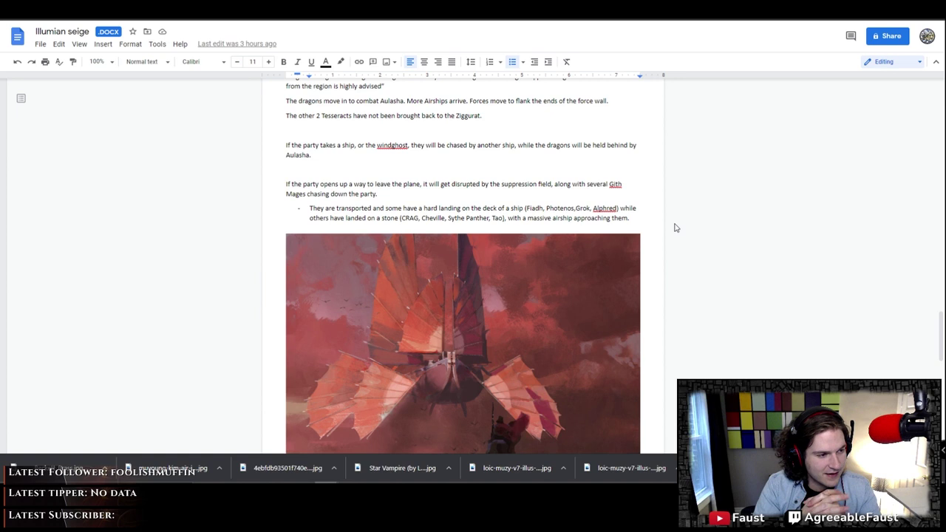
scroll(675, 228, "down", 1)
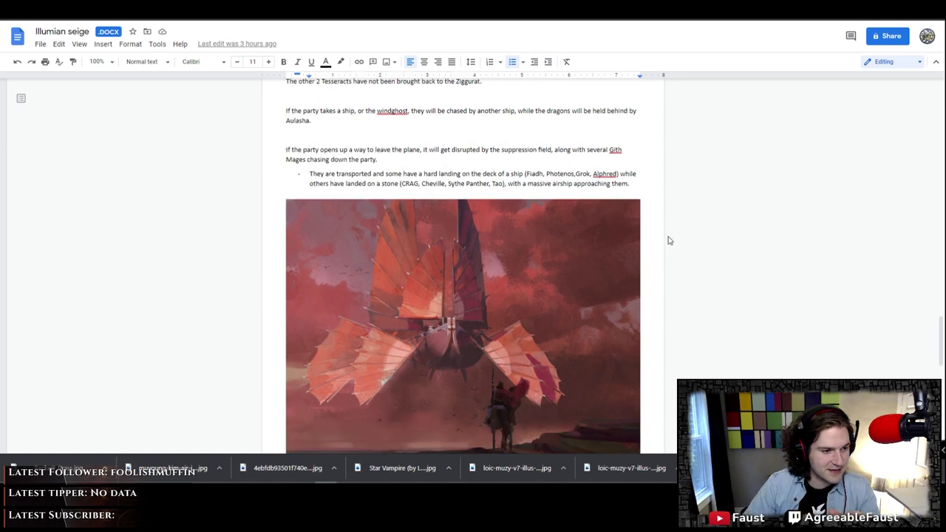
scroll(669, 241, "down", 2)
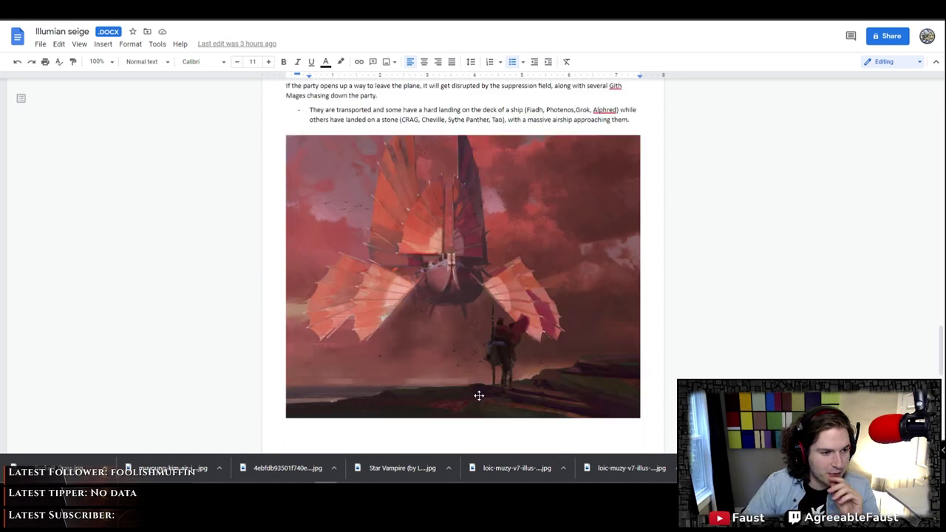
scroll(583, 184, "down", 8)
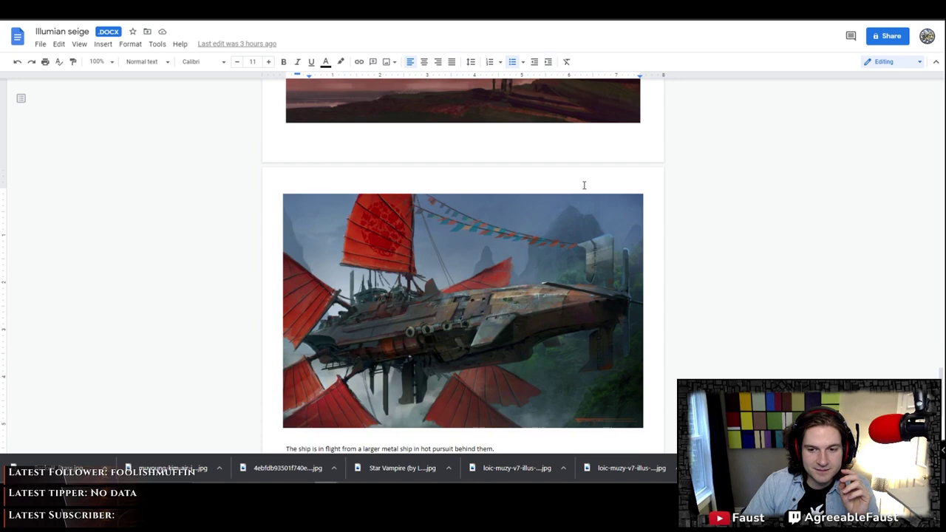
scroll(584, 185, "up", 3)
scroll(583, 184, "up", 7)
scroll(587, 186, "down", 13)
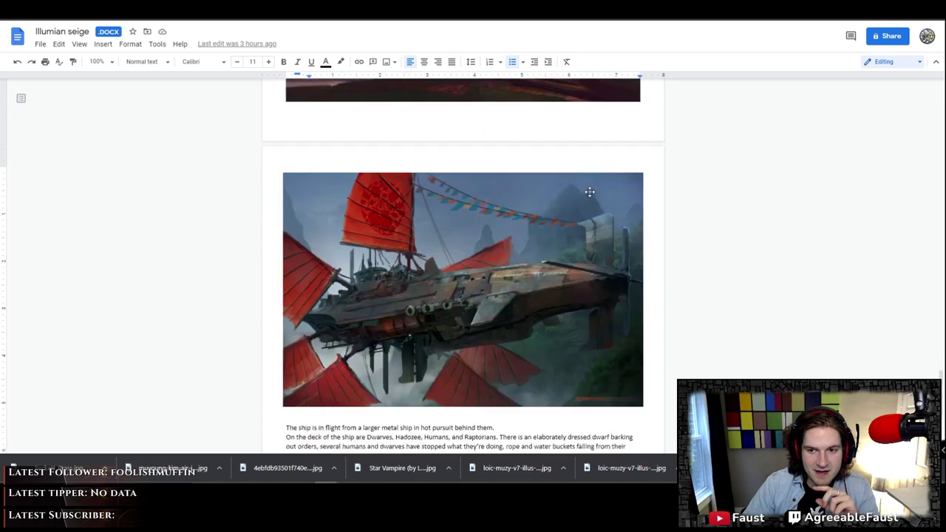
left_click_drag(590, 192, 447, 234)
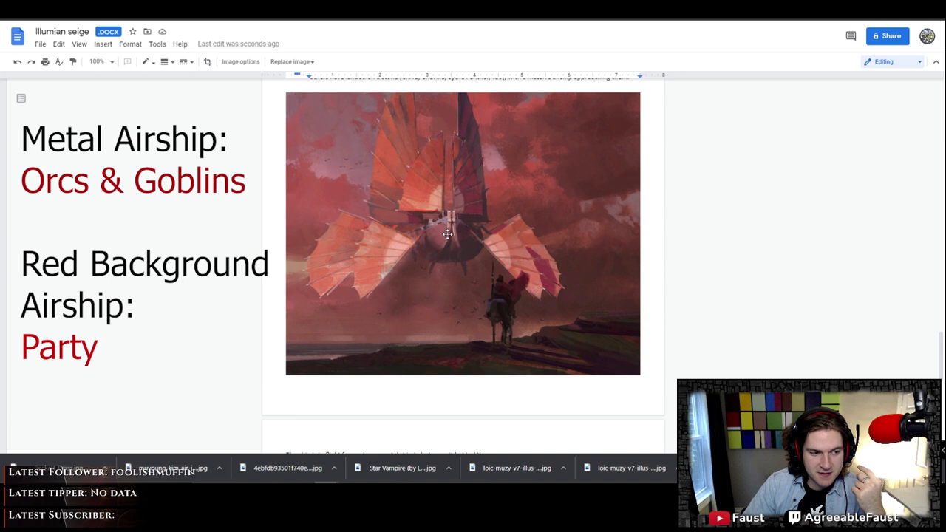
Step: Scroll through the two airship pictures in the siege notes and deselect the image
scroll(501, 259, "down", 4)
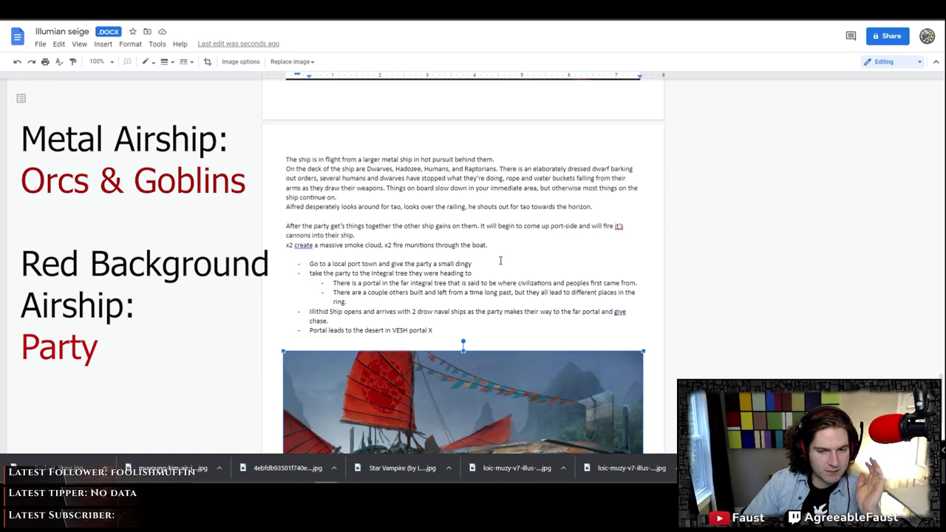
scroll(506, 281, "down", 3)
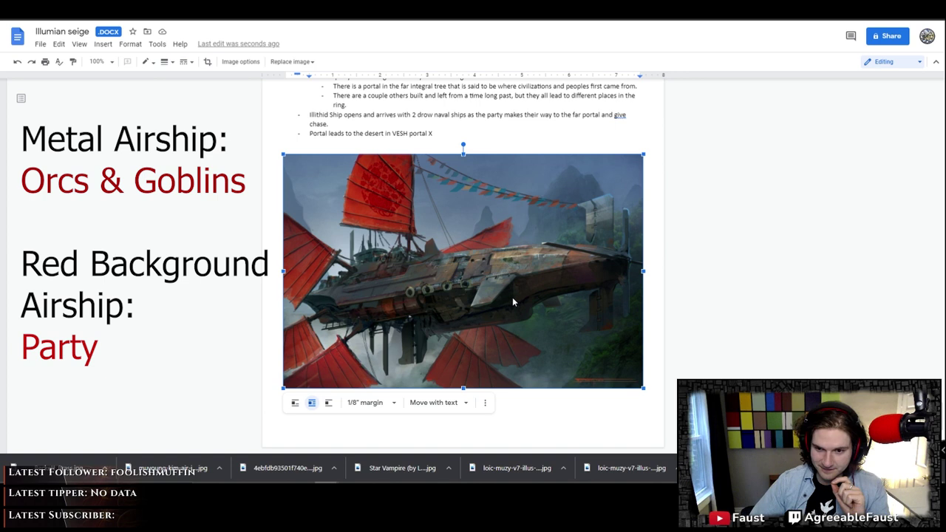
scroll(464, 289, "down", 5)
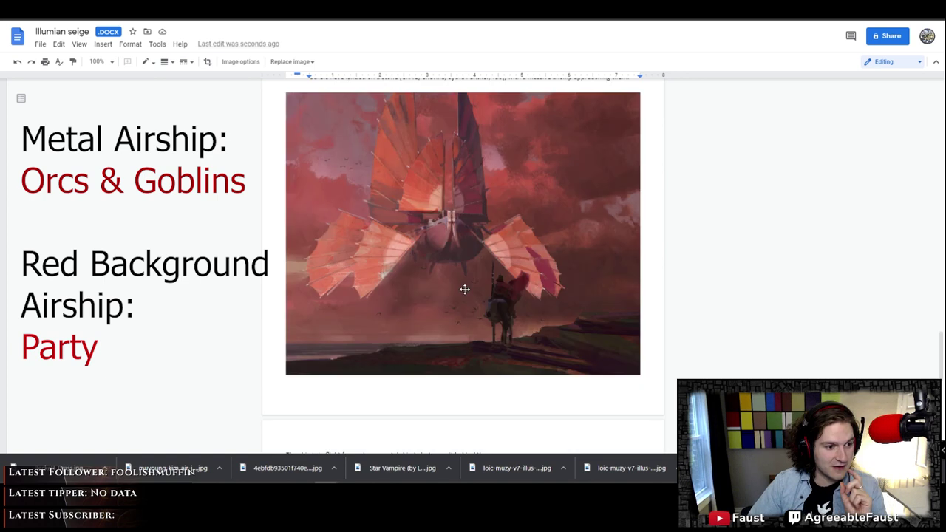
scroll(465, 289, "up", 5)
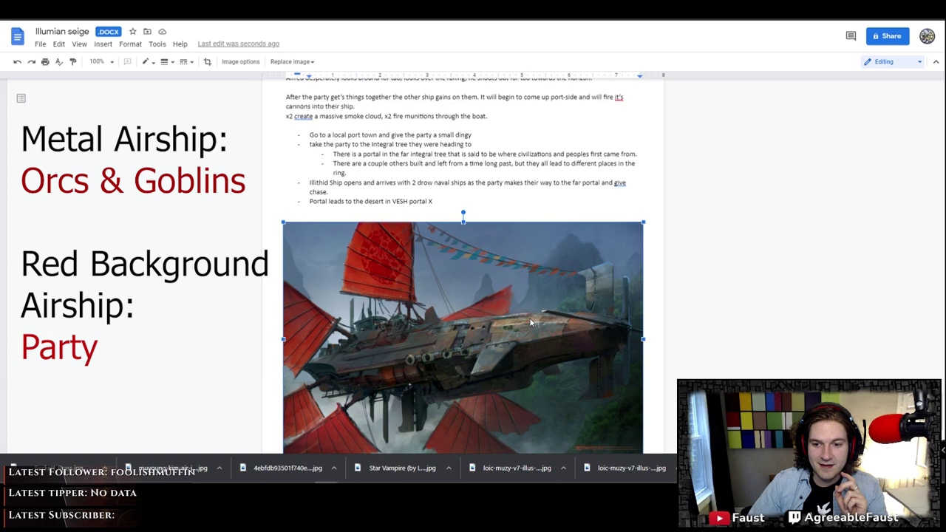
key("Up")
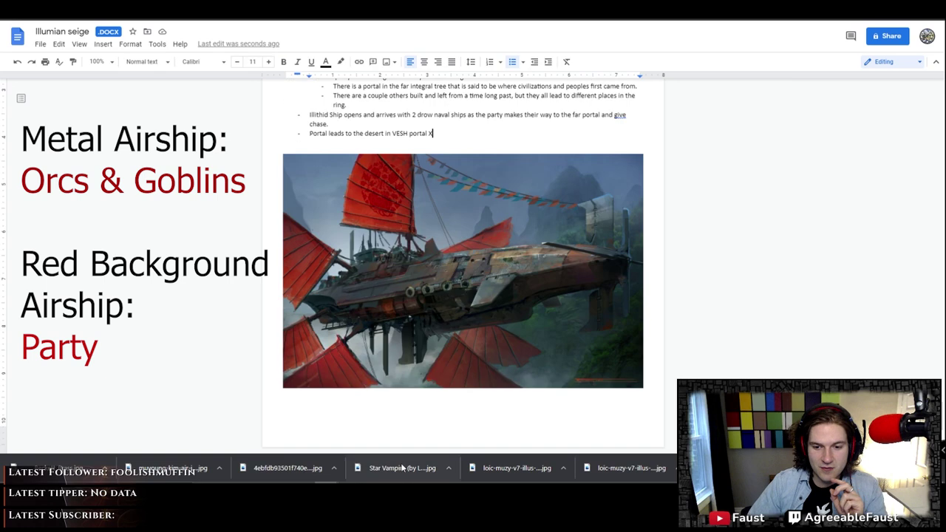
scroll(464, 190, "up", 5)
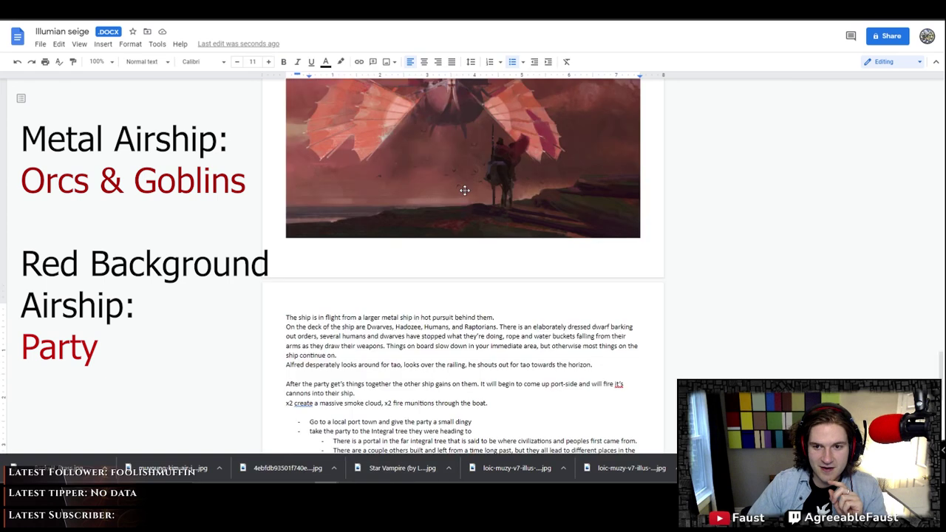
scroll(465, 190, "up", 2)
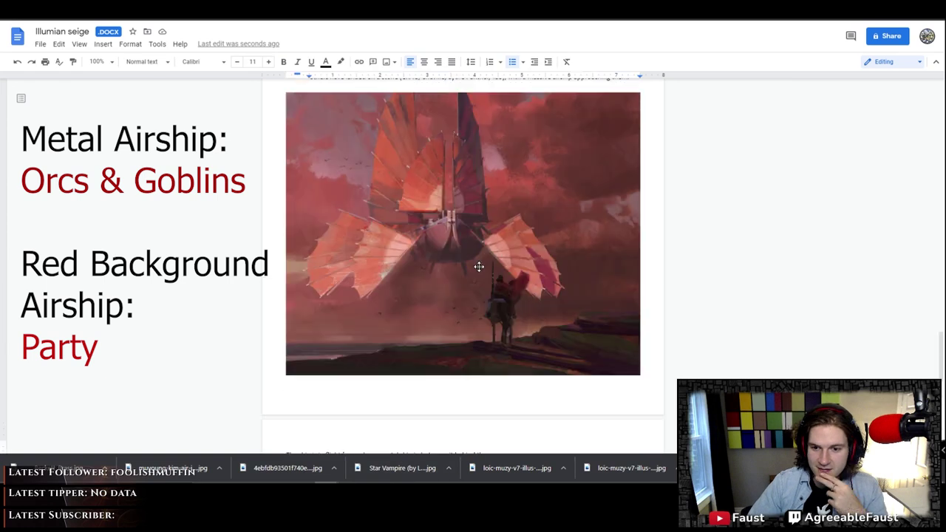
scroll(479, 267, "down", 7)
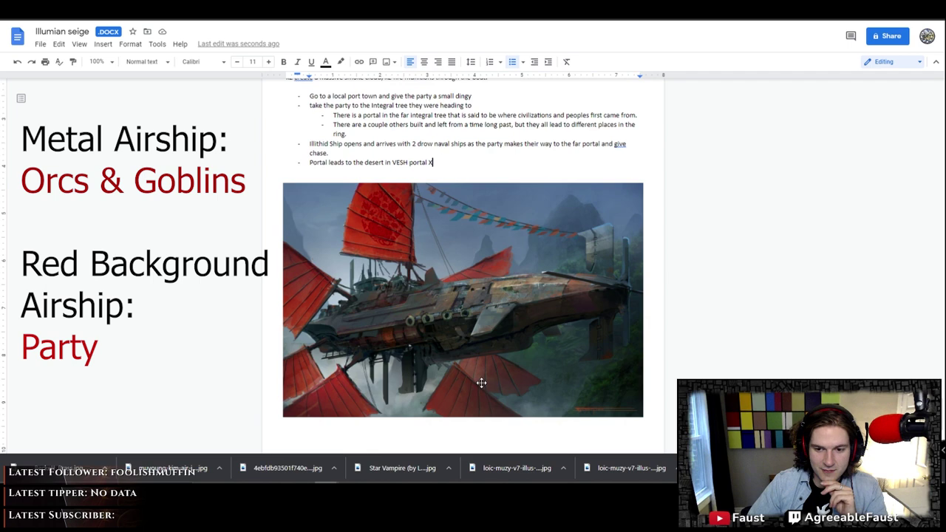
scroll(481, 382, "down", 1)
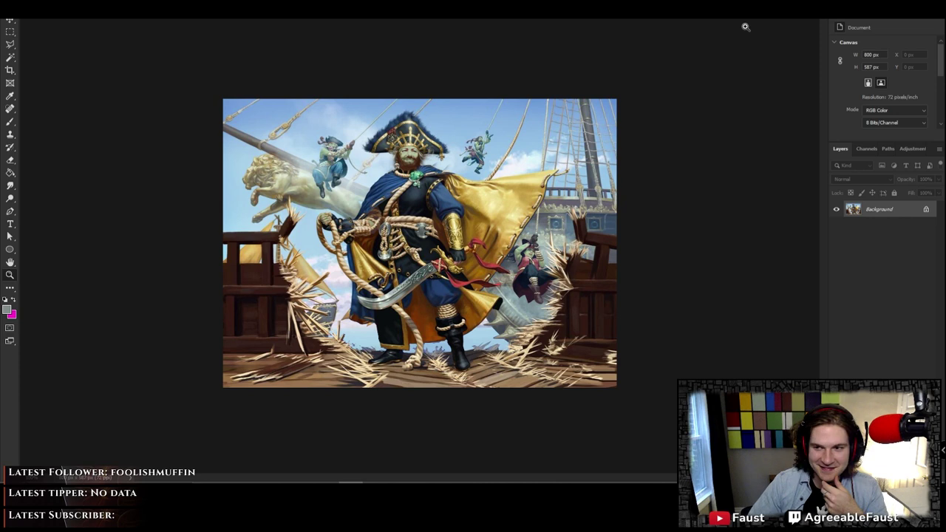
Step: Return to the siege notes and scroll to the white-sailed desert airship picture
key("alt+Tab")
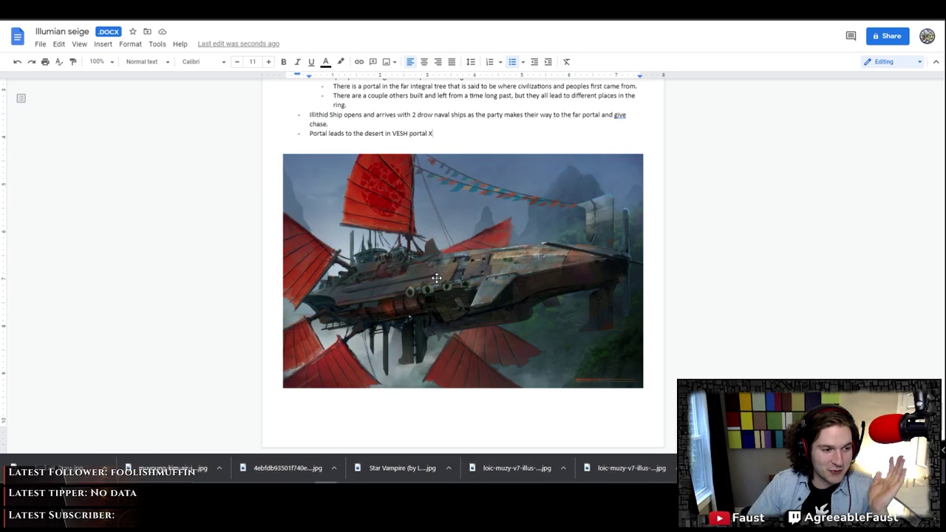
scroll(456, 296, "up", 3)
key("Up")
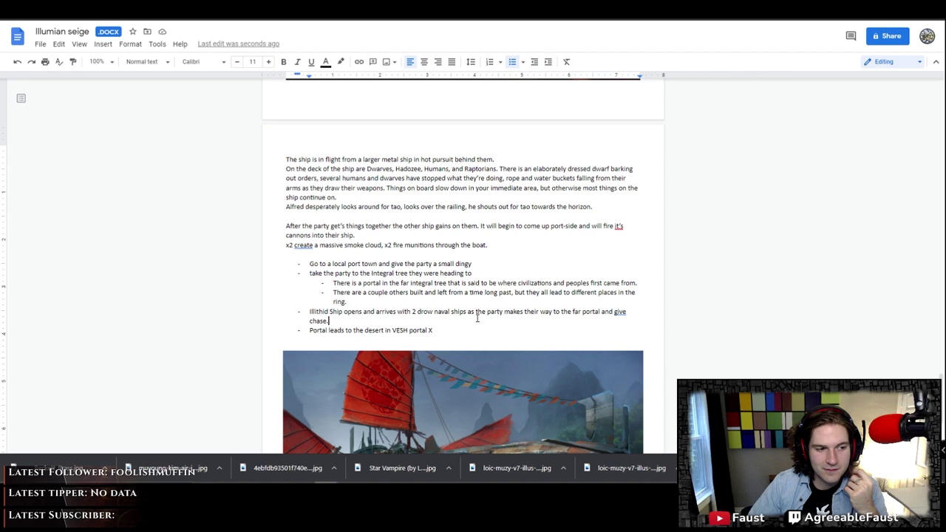
scroll(476, 318, "up", 1)
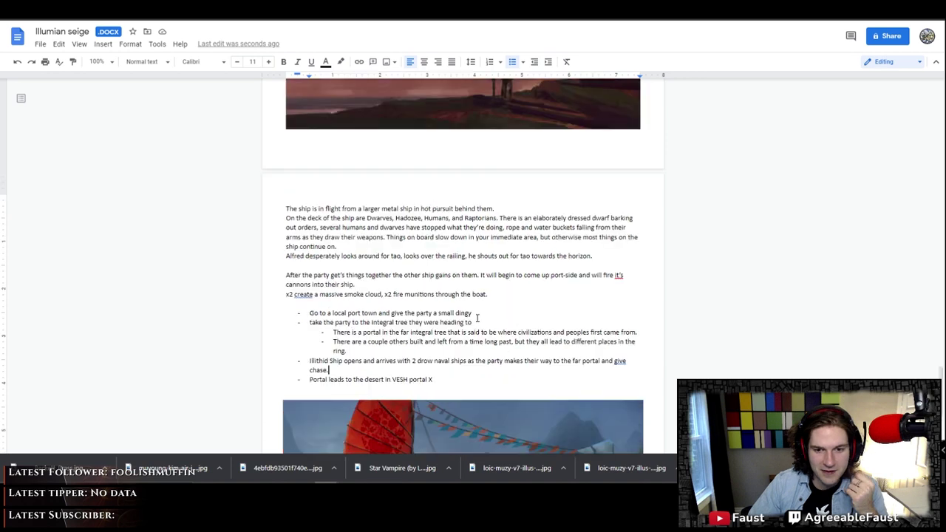
scroll(476, 318, "down", 5)
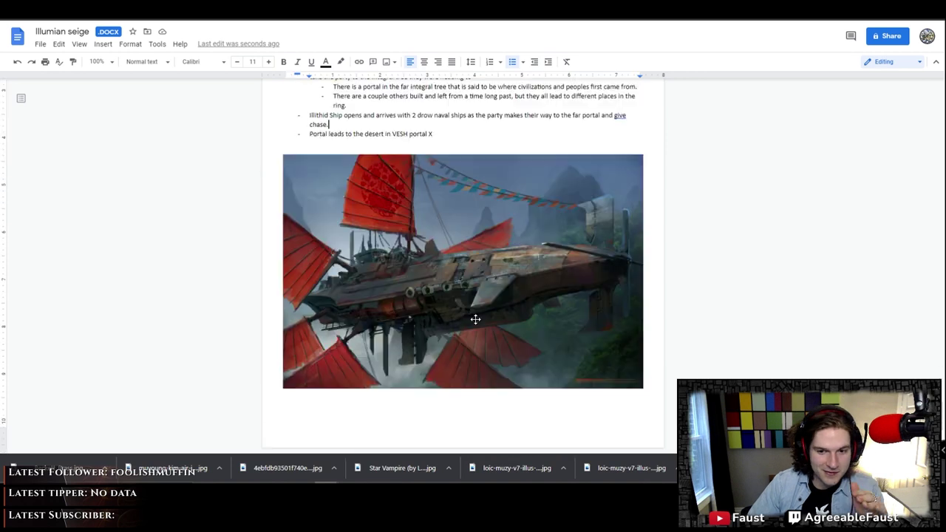
scroll(475, 319, "up", 4)
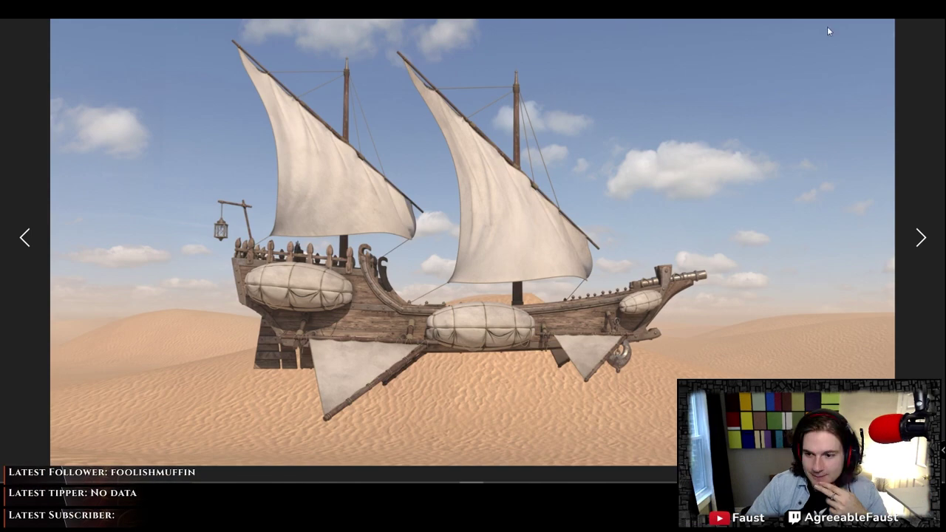
Step: Close the full-screen desert airship picture and switch to the world map in Photoshop
key("Escape")
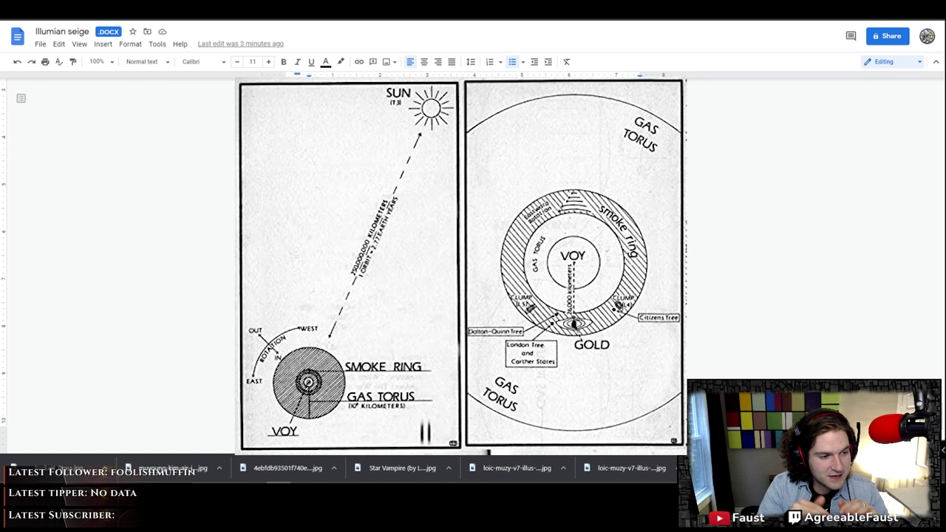
key("alt+Tab")
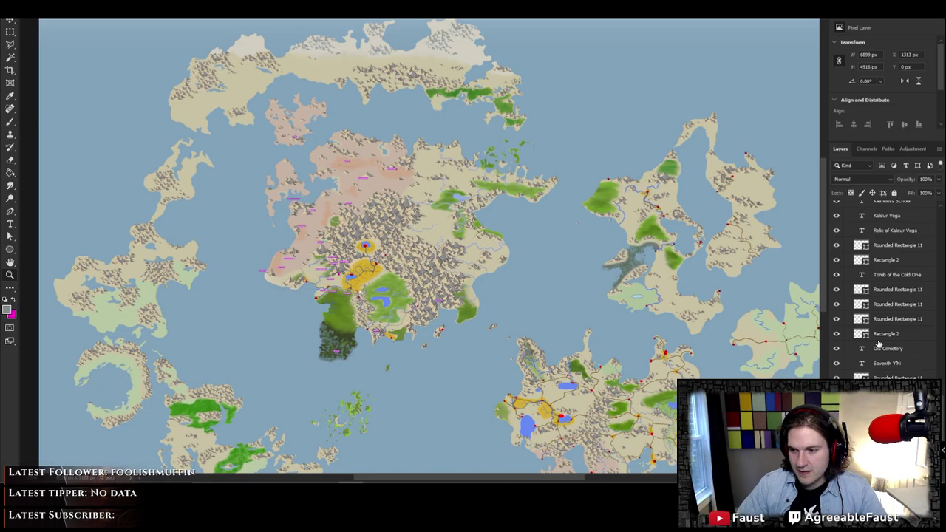
Step: Zoom into the pink desert around the Valley of Walking Sands and its portals, then back out
scroll(879, 344, "up", 2)
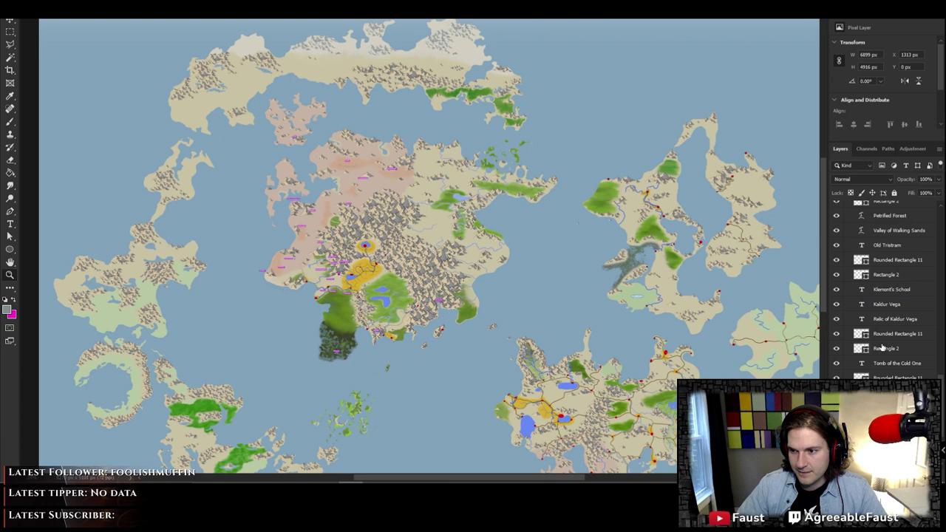
scroll(882, 347, "up", 1)
scroll(378, 170, "up", 4)
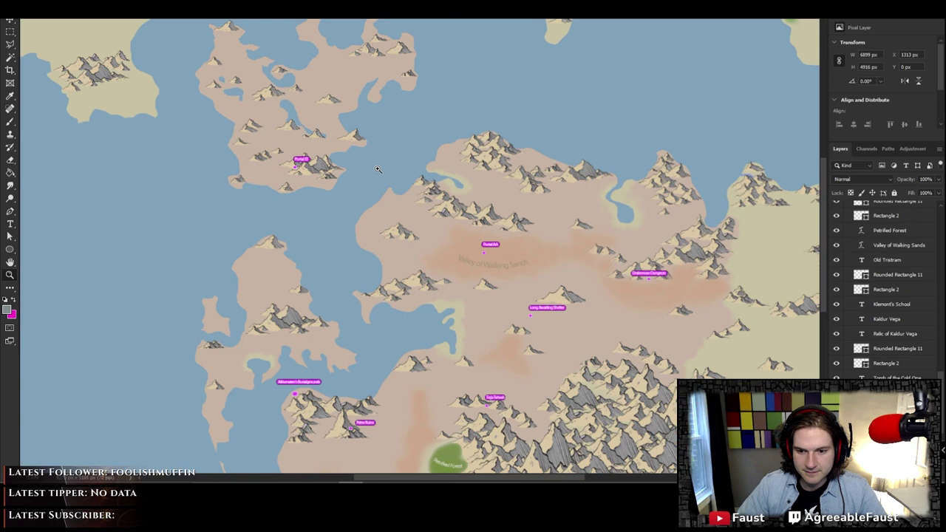
scroll(378, 169, "up", 2)
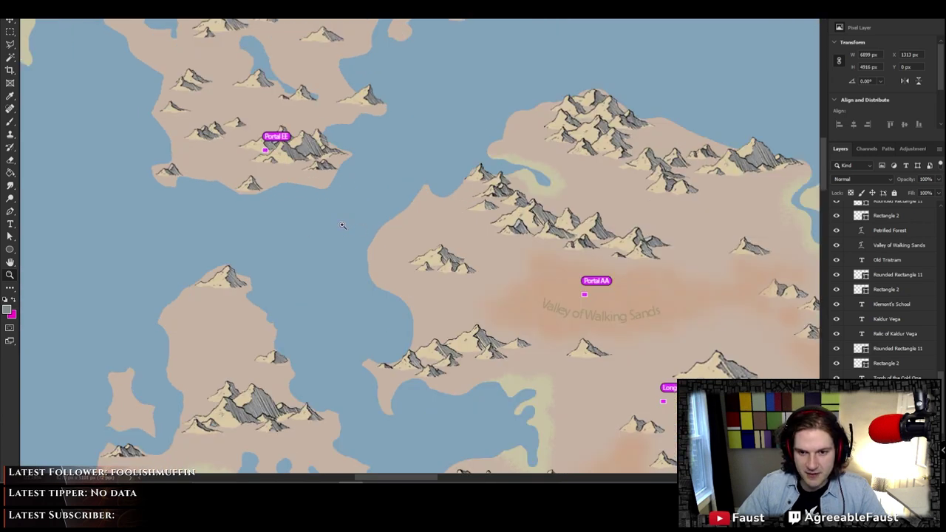
scroll(343, 225, "down", 3)
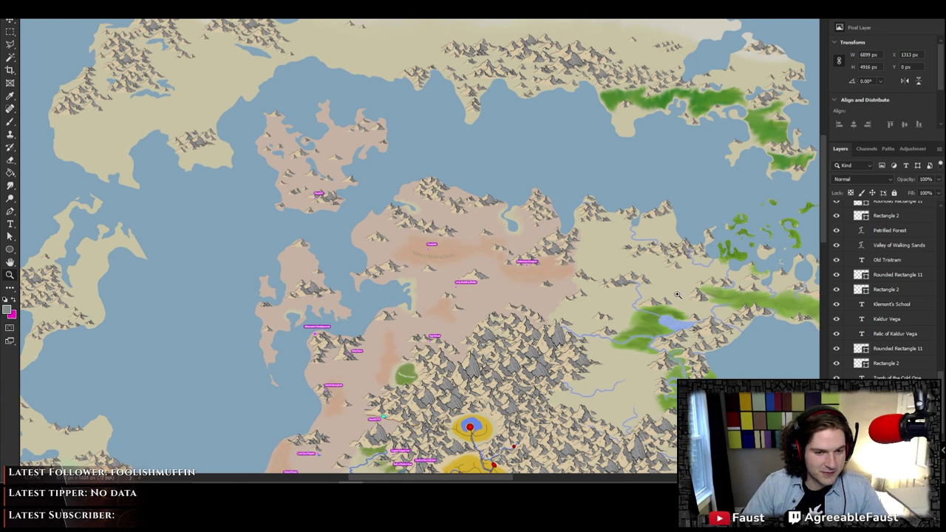
Step: Zoom in on the Saventh Y'hi marker south of the Petrified Forest, then out to the whole desert continent
left_click(463, 356)
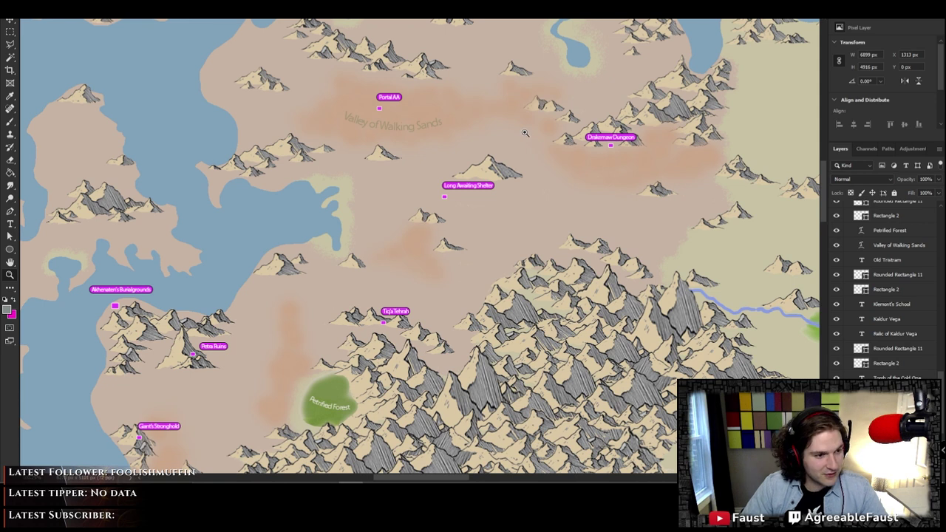
scroll(356, 198, "down", 5)
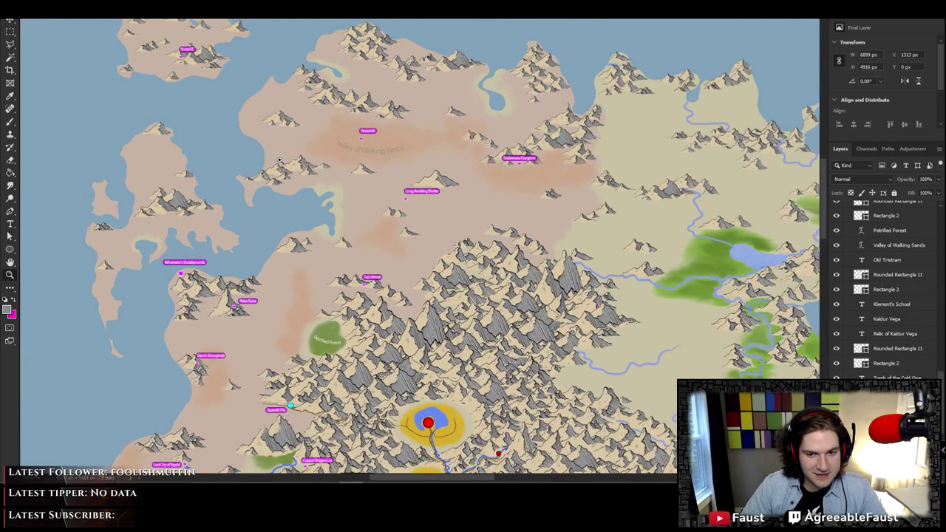
scroll(279, 161, "up", 3)
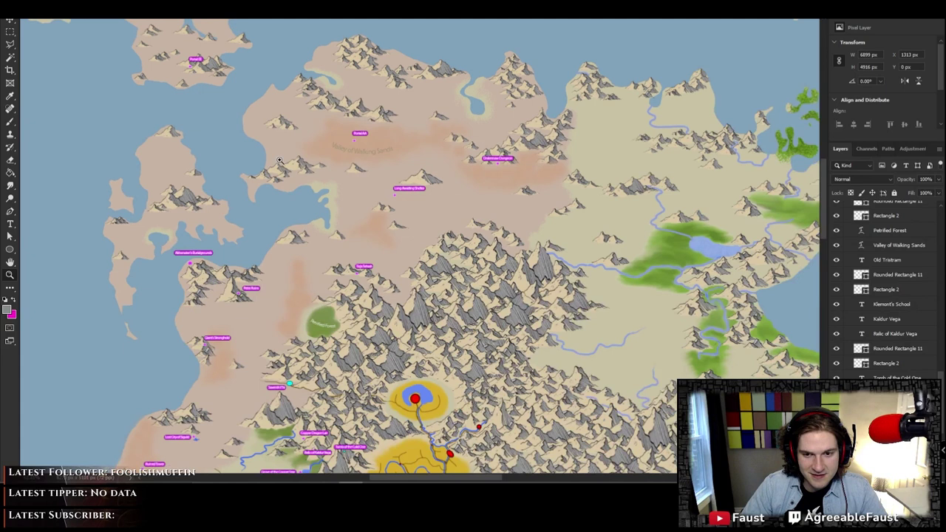
scroll(280, 161, "down", 1)
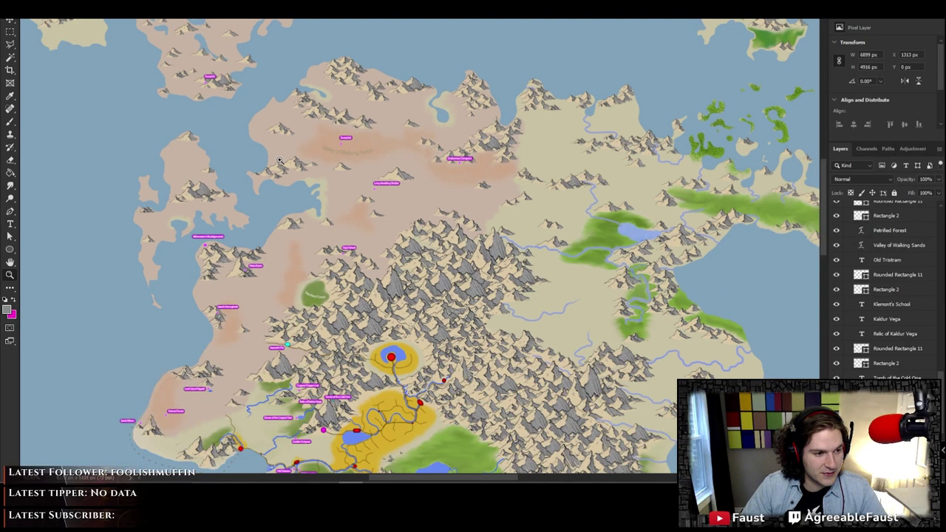
scroll(266, 395, "up", 3)
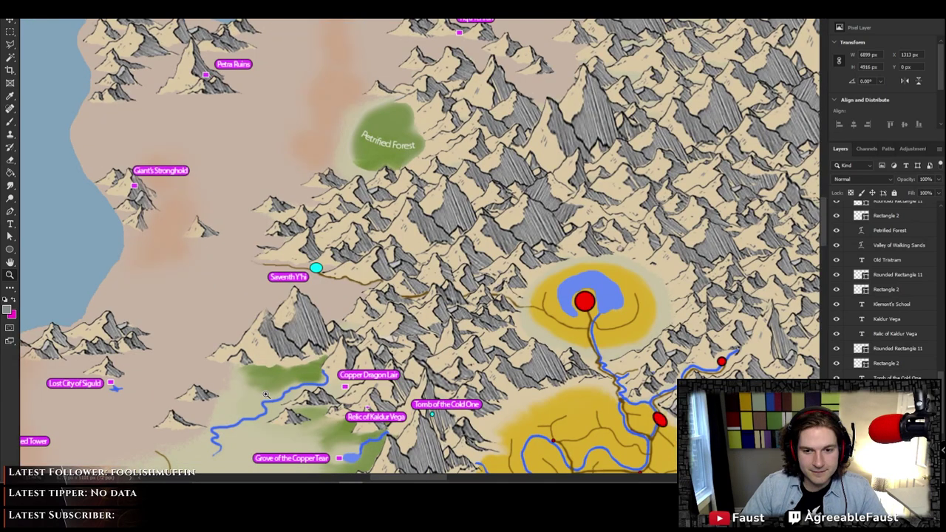
scroll(266, 396, "up", 2)
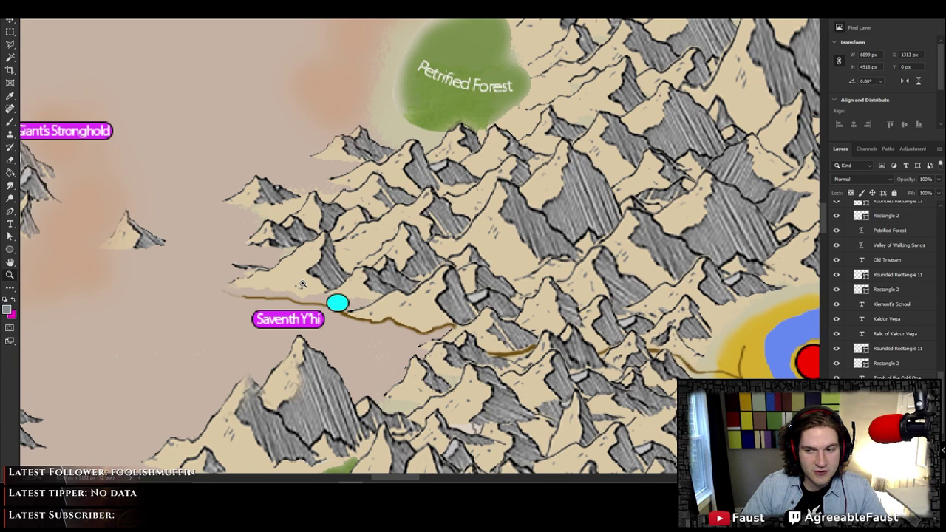
scroll(303, 284, "down", 2)
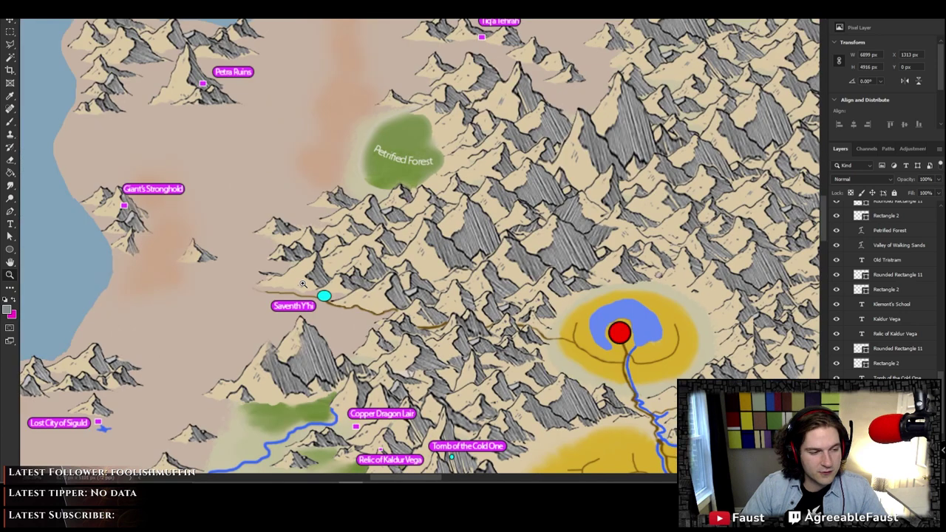
scroll(302, 283, "down", 1)
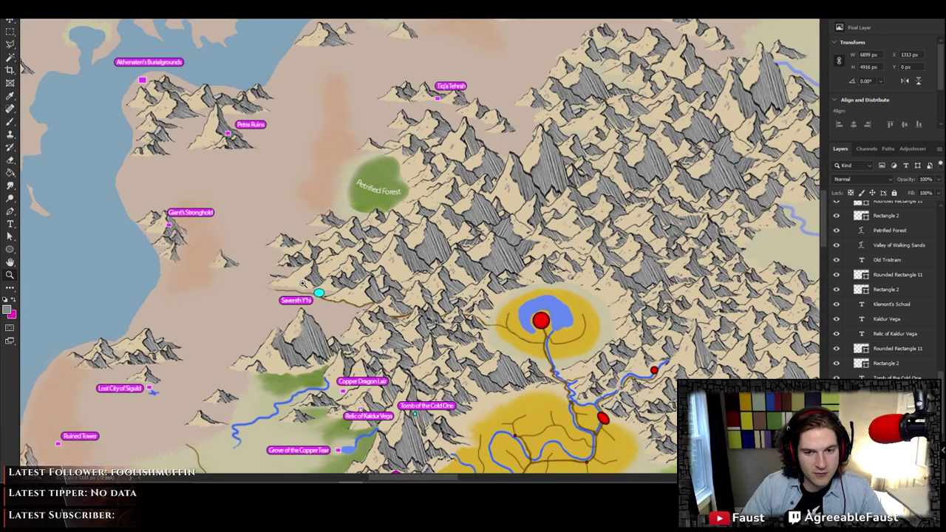
scroll(302, 284, "down", 3)
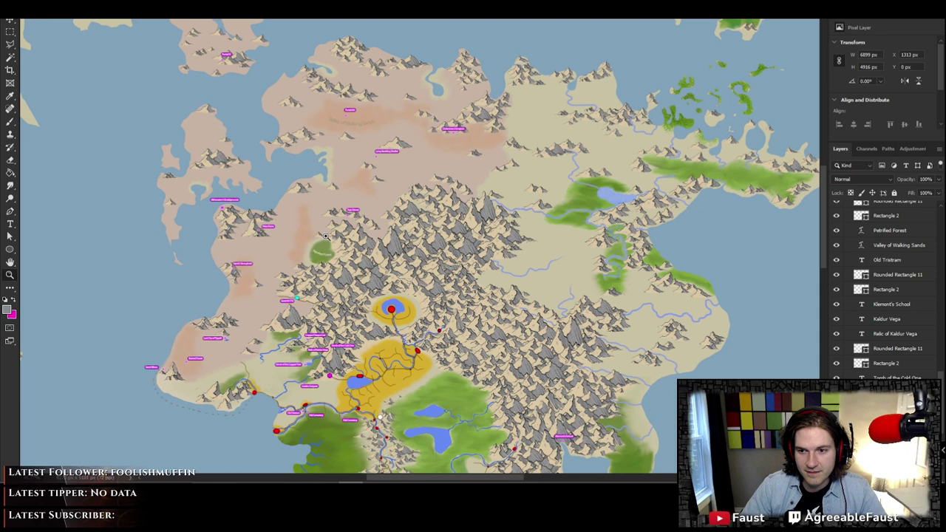